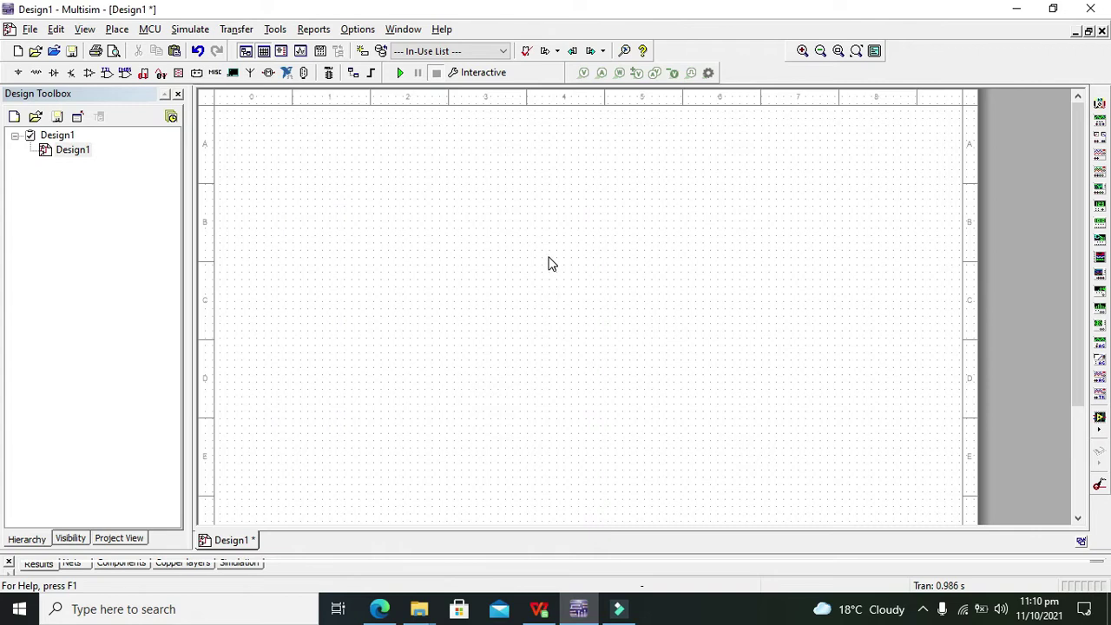
- Place the 1 kHz, 5 V CLOCK_VOLTAGE source V1 at the schematic's left, then select GROUND
mouse_move(550, 258)
mouse_down()
mouse_move(542, 271)
mouse_move(504, 267)
mouse_up()
click(20, 74)
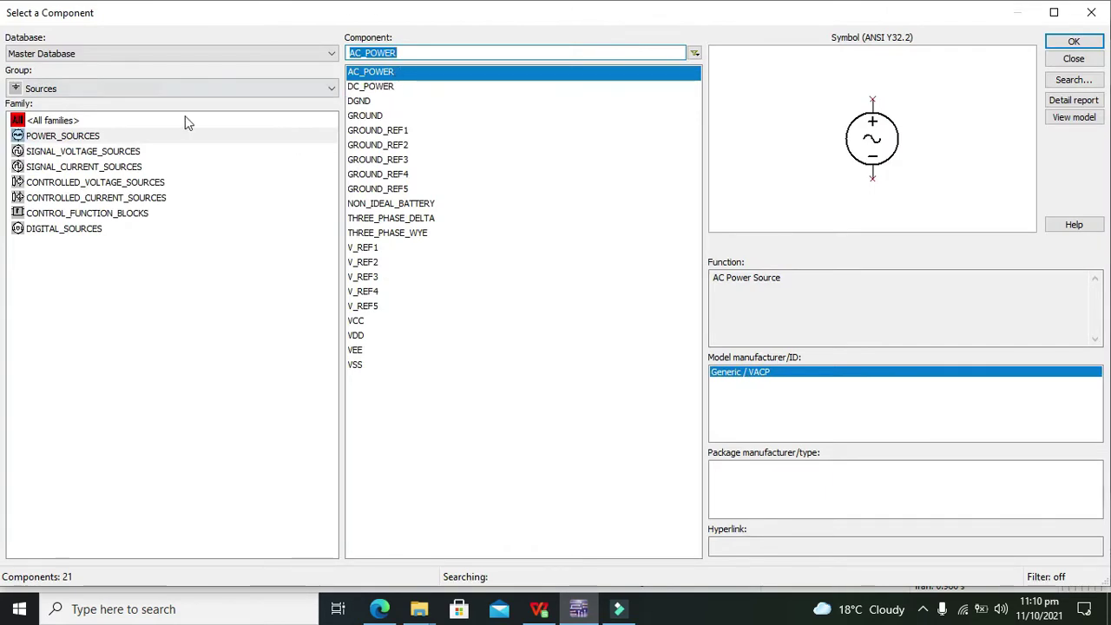
click(130, 90)
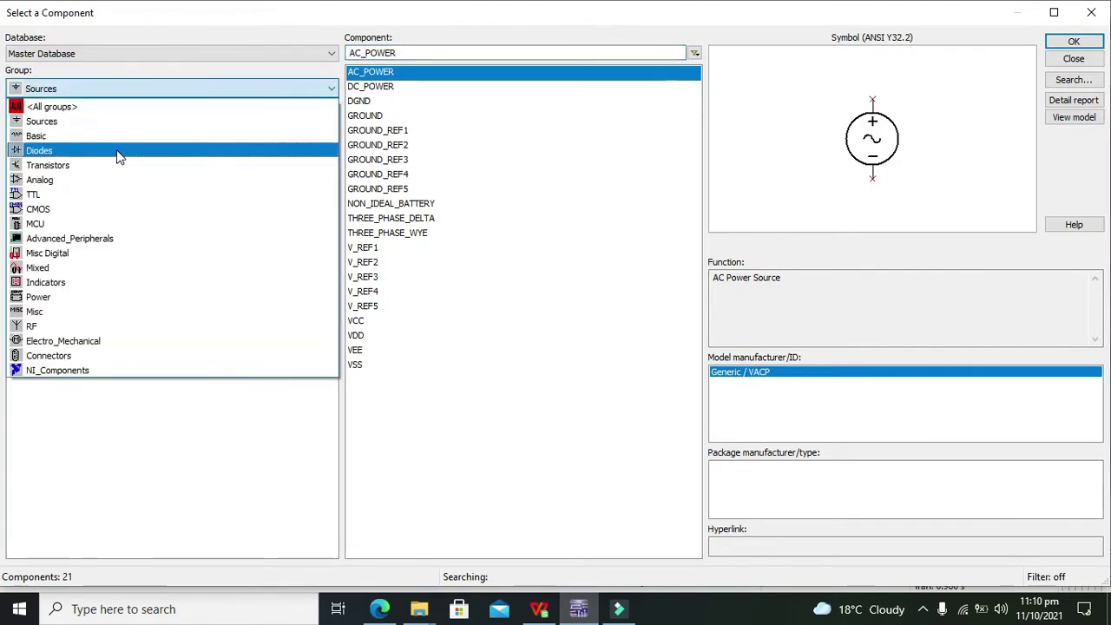
click(96, 121)
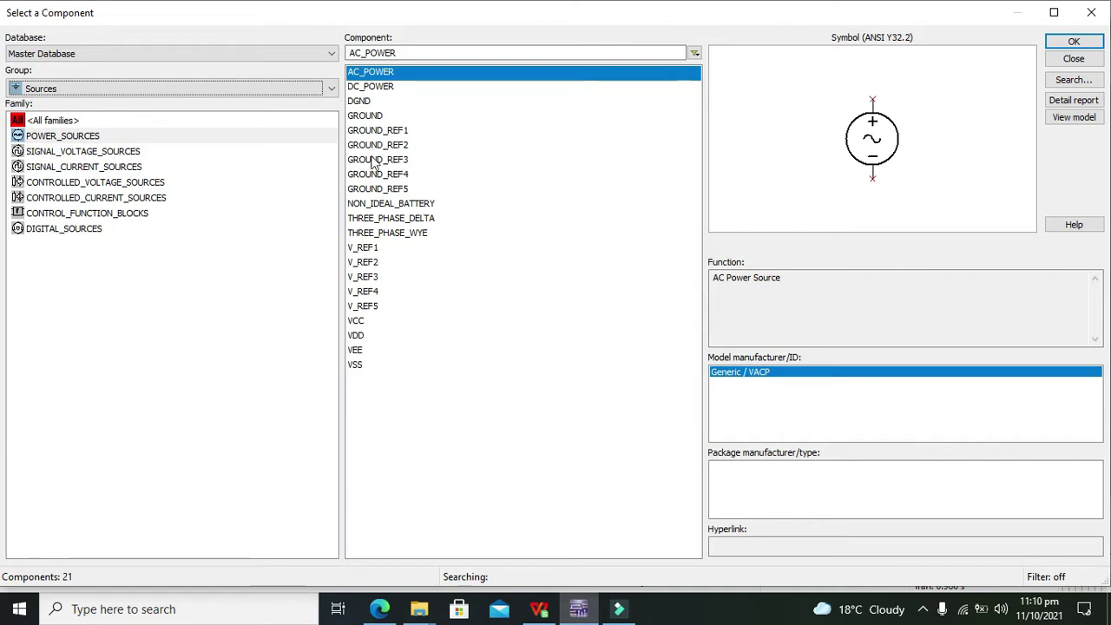
click(96, 137)
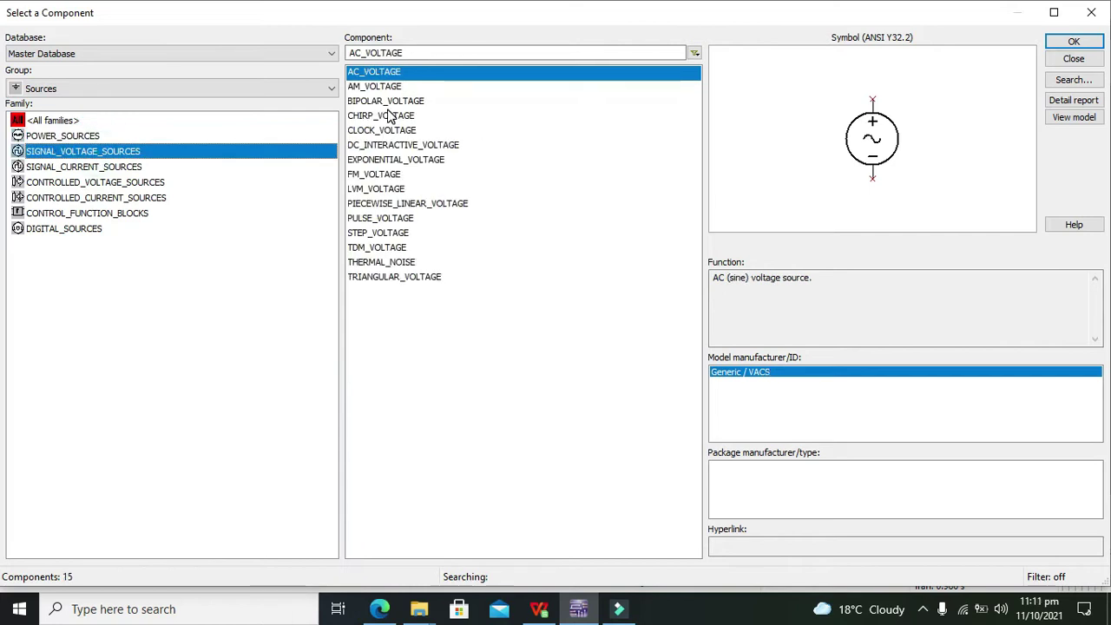
click(382, 130)
click(1066, 45)
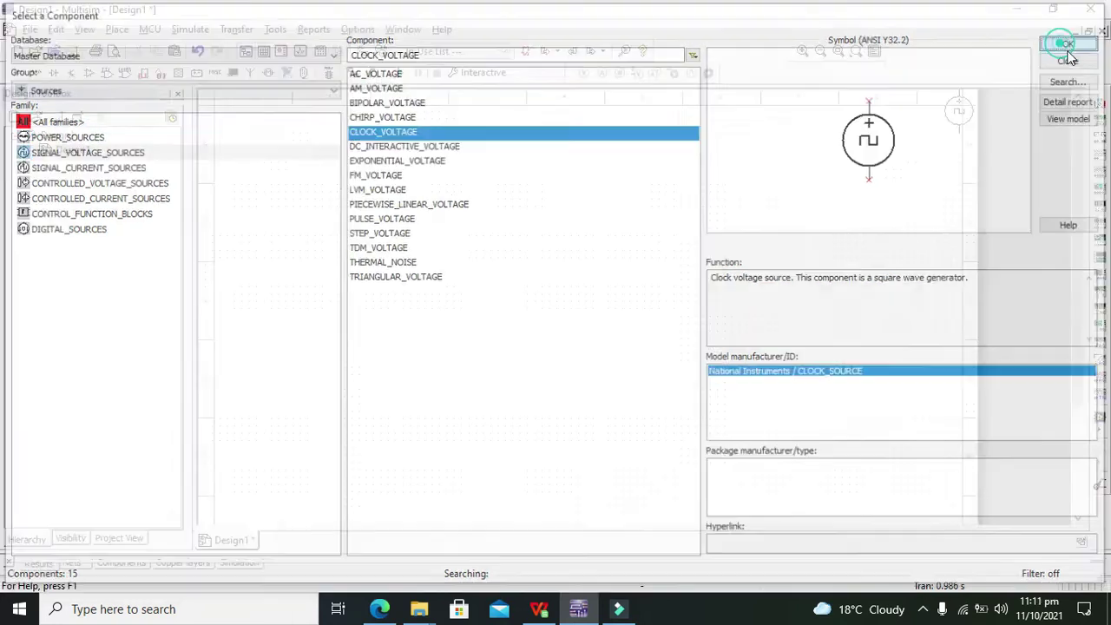
click(418, 294)
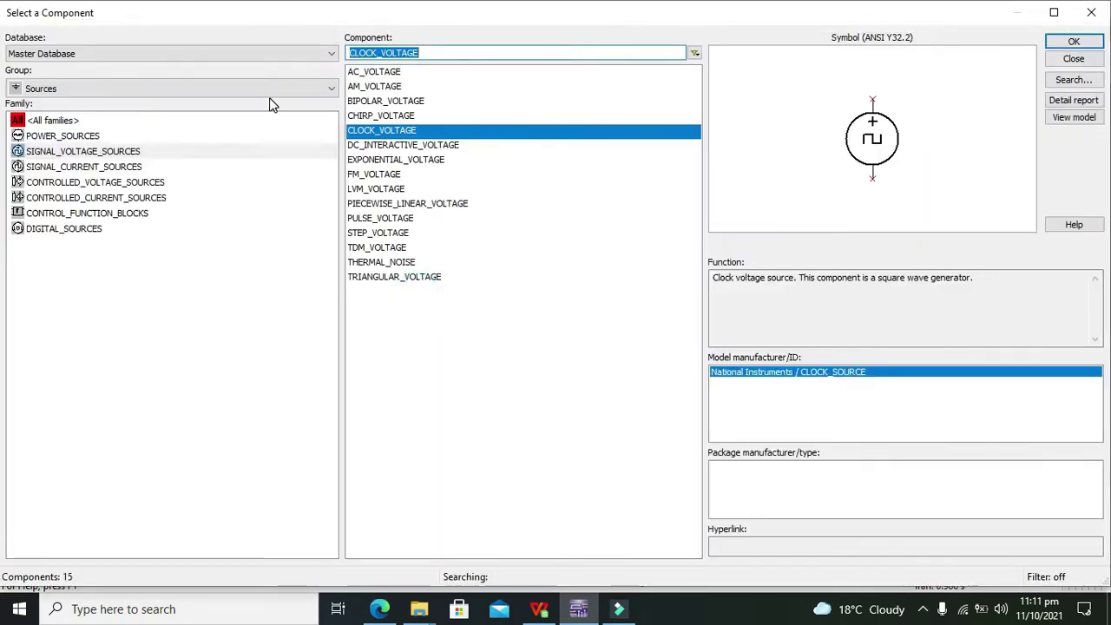
click(95, 138)
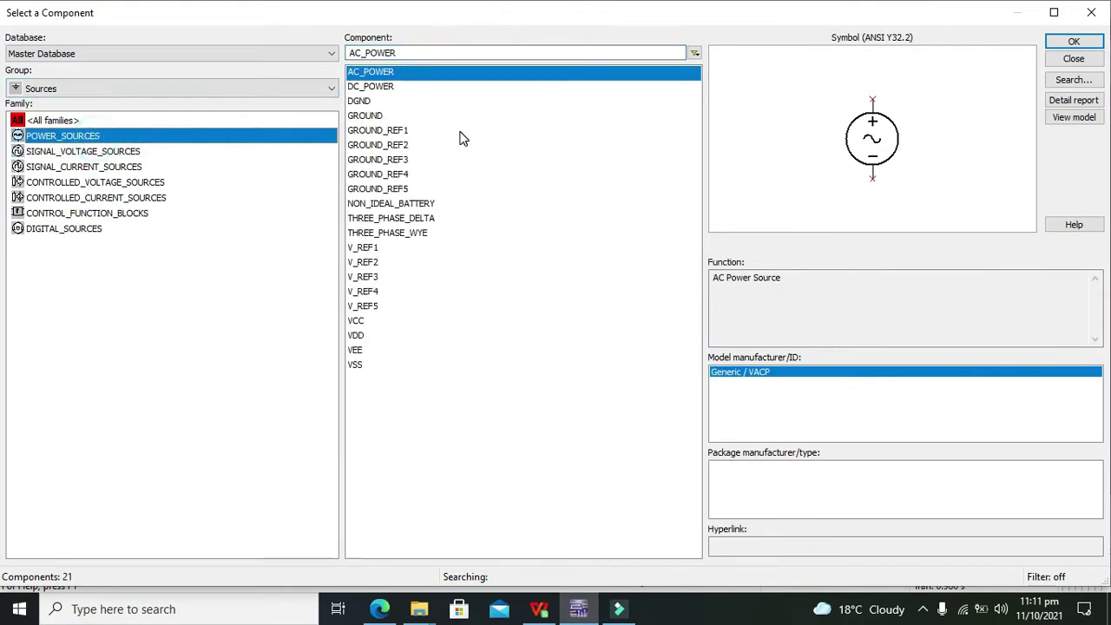
click(390, 117)
- Place a ground just below V1 and wire it to V1's bottom terminal
click(1073, 41)
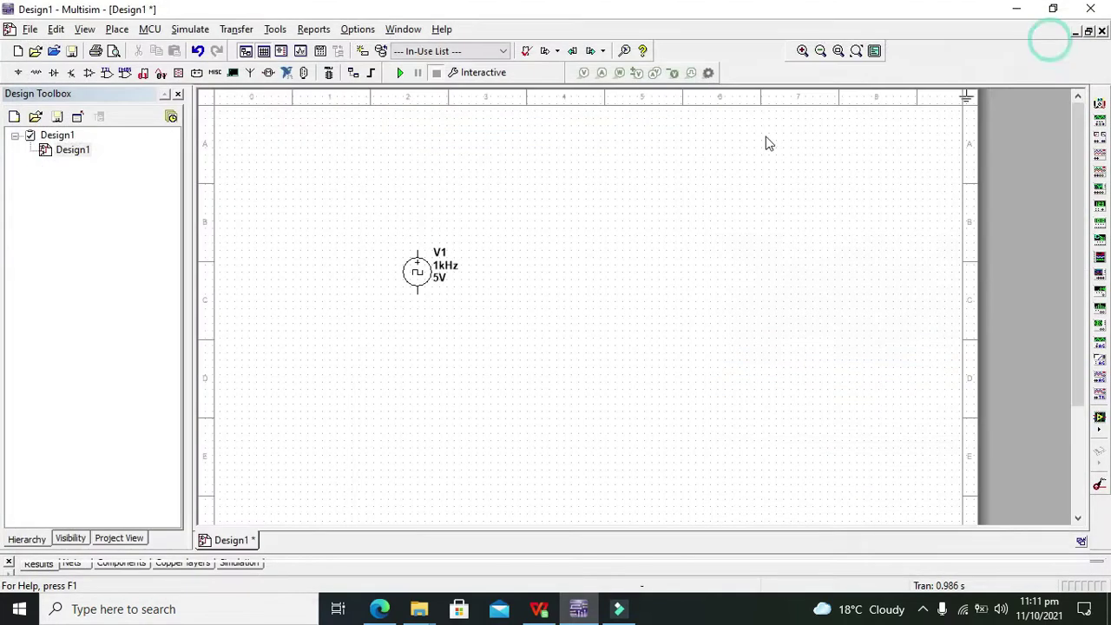
click(420, 337)
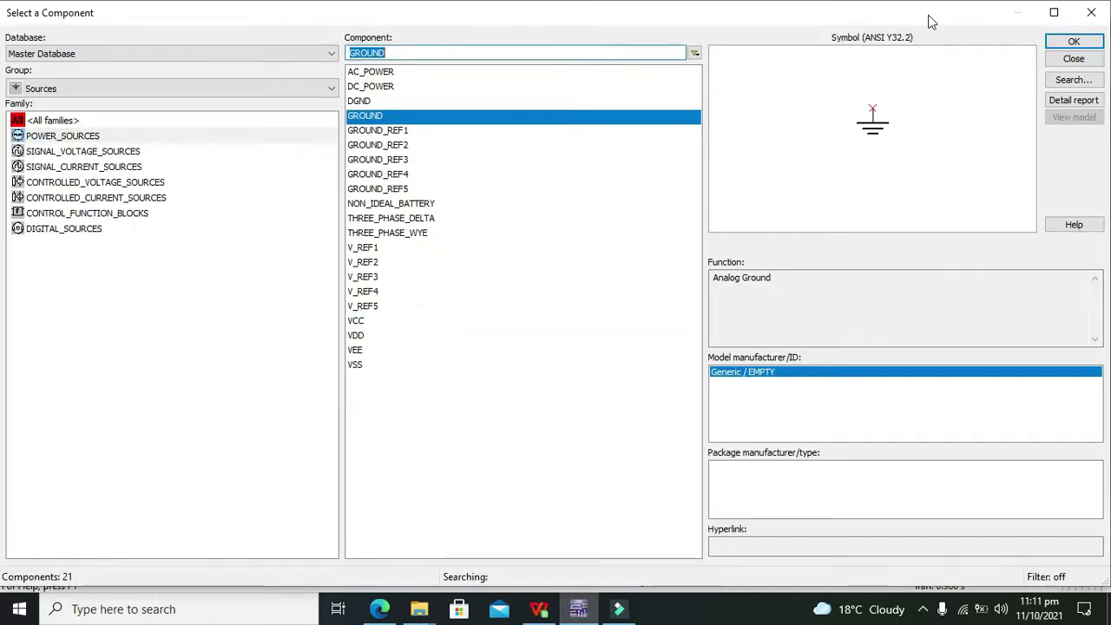
click(1087, 16)
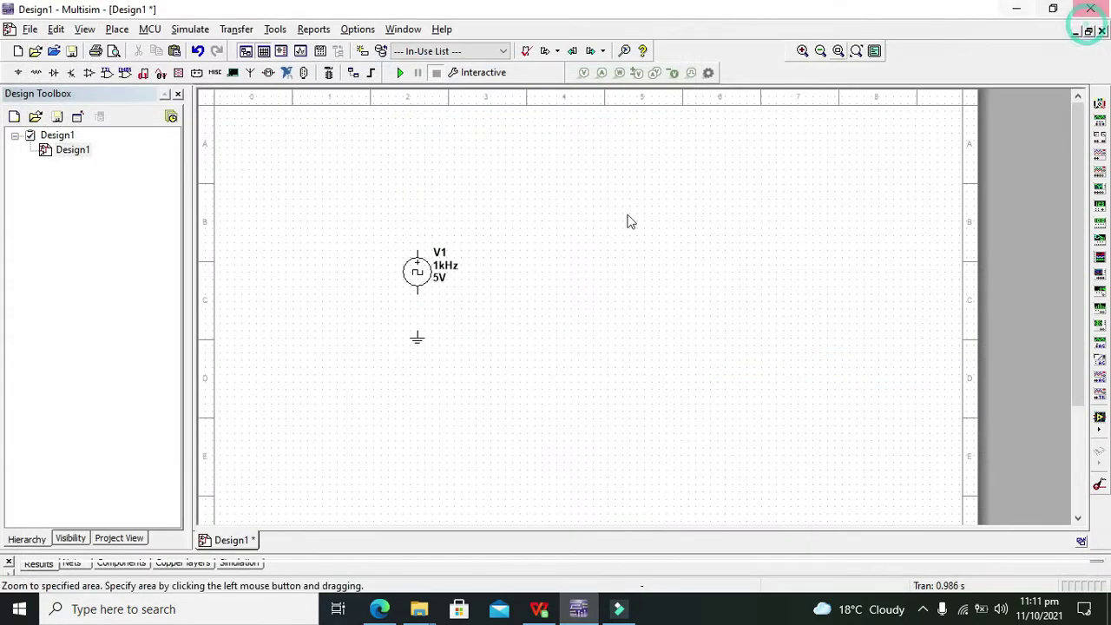
click(417, 328)
click(418, 294)
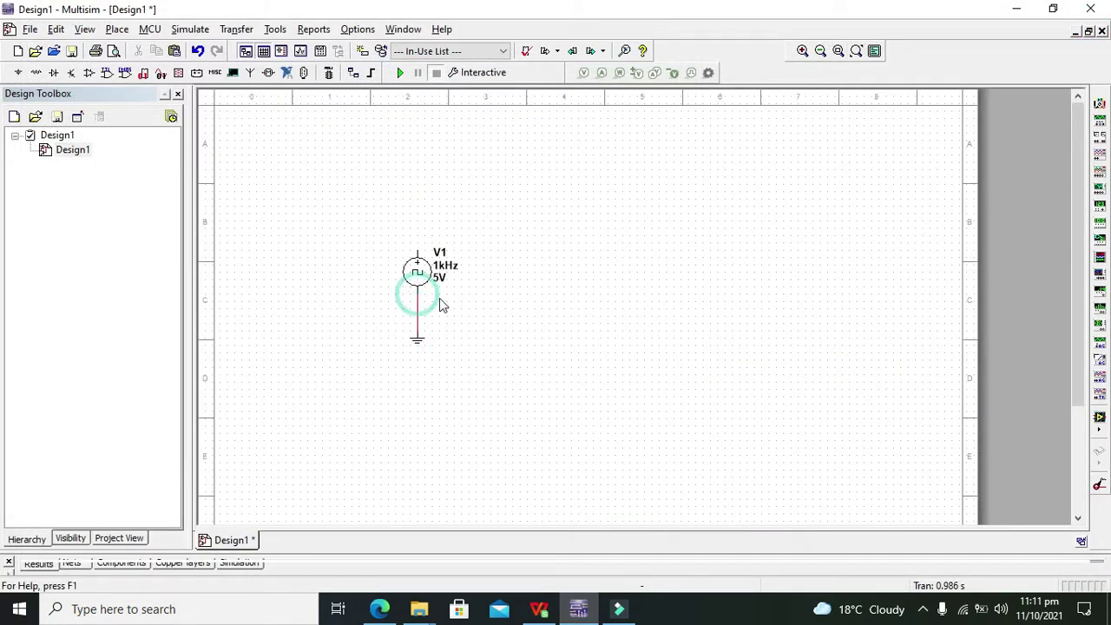
click(21, 73)
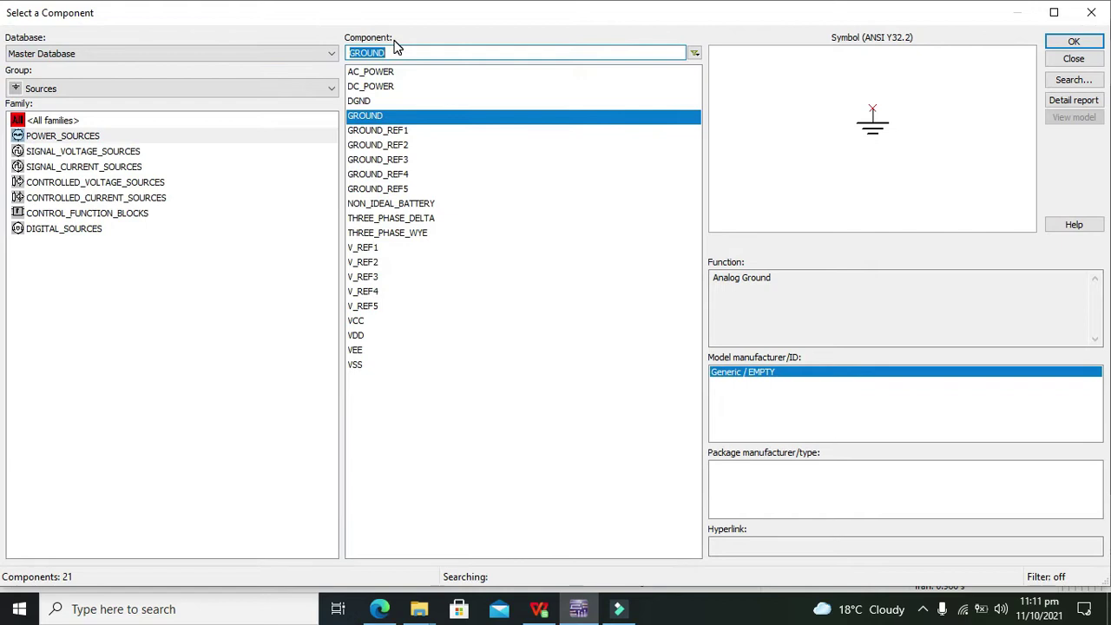
- Search all component groups for parts named 4017
key(BackSpace)
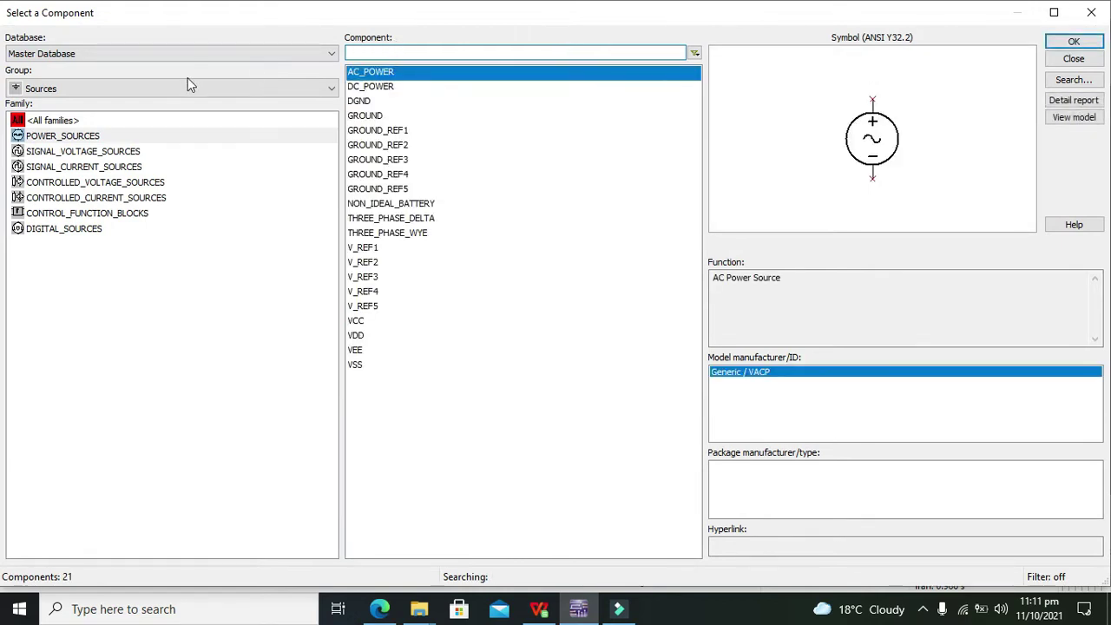
click(182, 84)
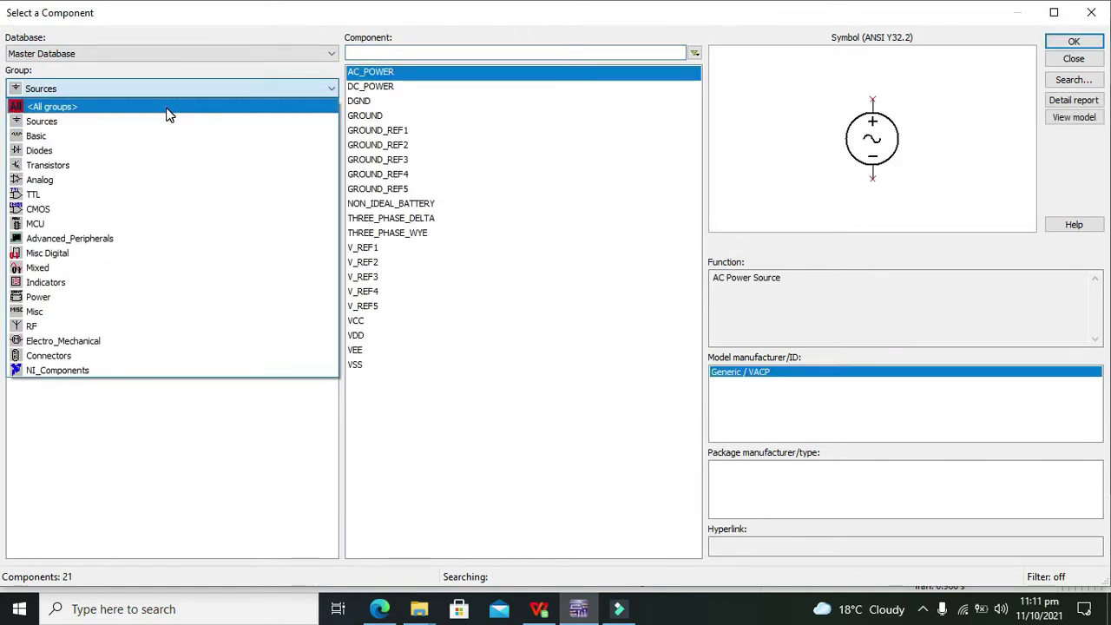
click(169, 113)
click(390, 54)
text(555)
double_click(435, 52)
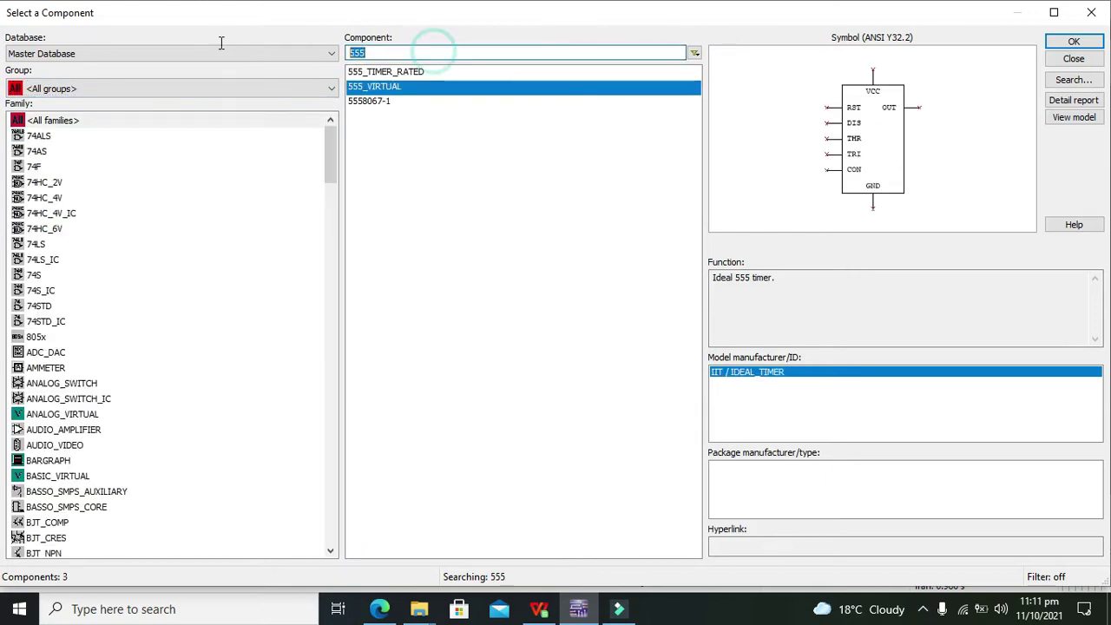
text(401)
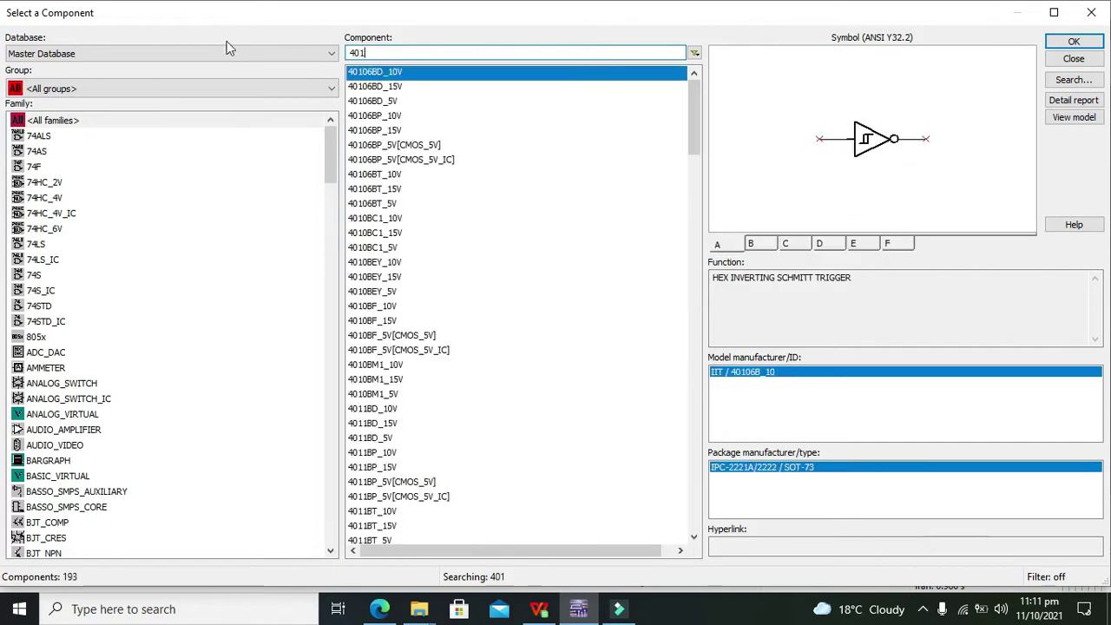
text(7)
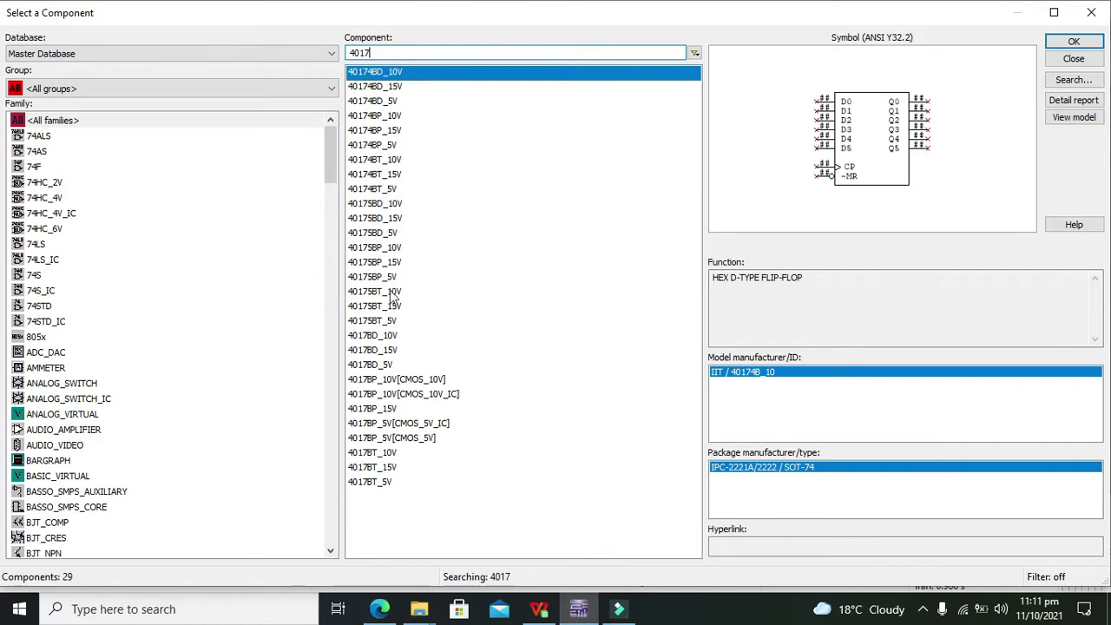
- Choose the 4017BD_5V counter over the other variants and place it as U1 right of V1
click(387, 365)
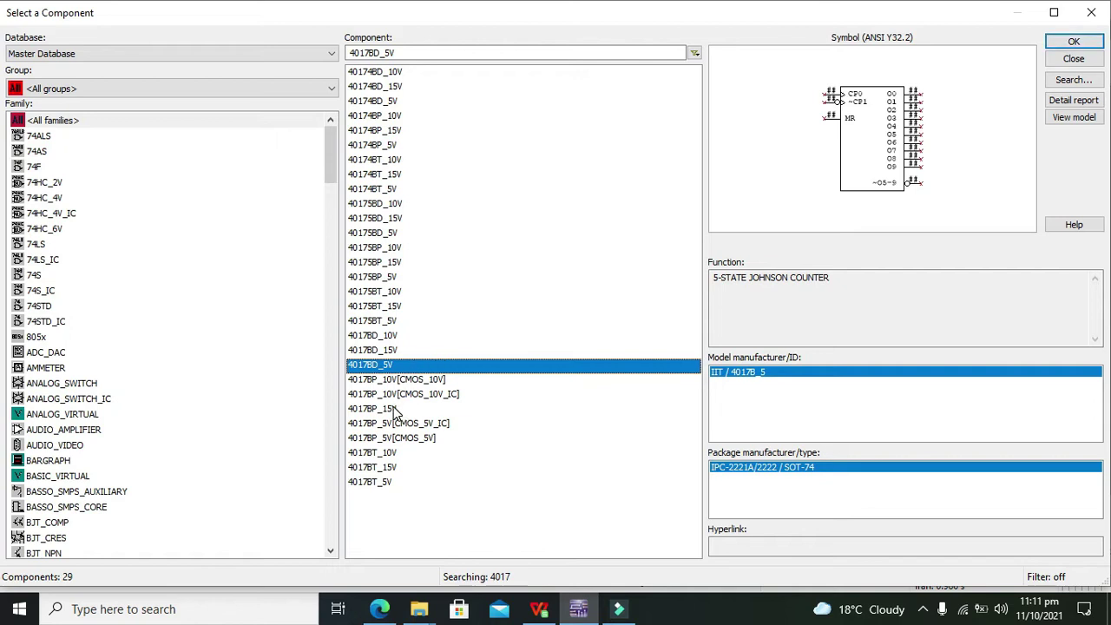
click(384, 236)
click(367, 363)
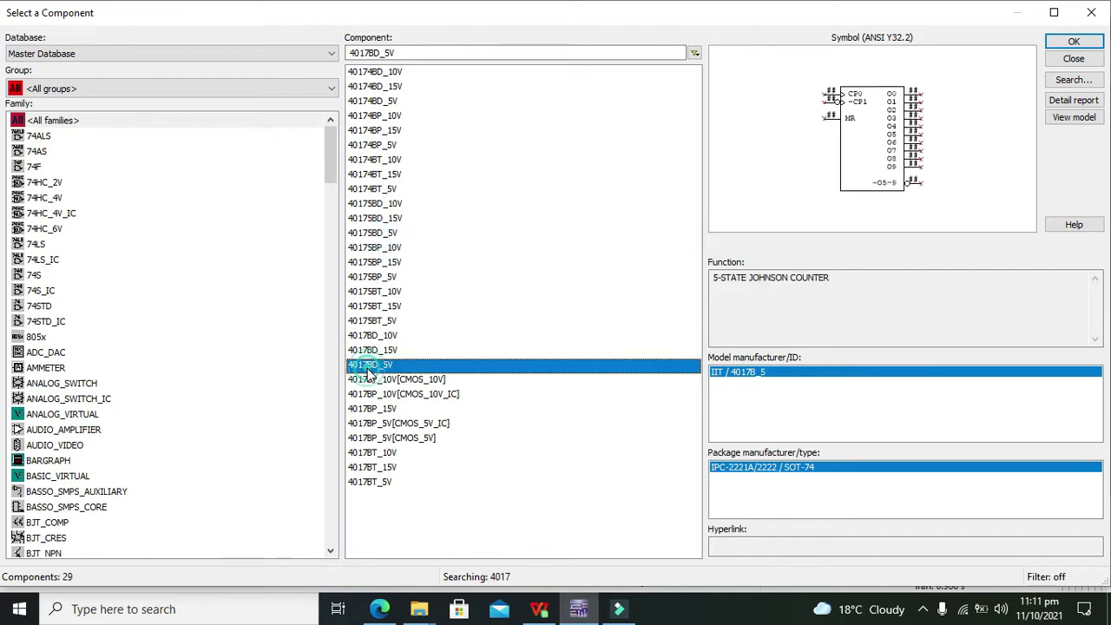
click(380, 481)
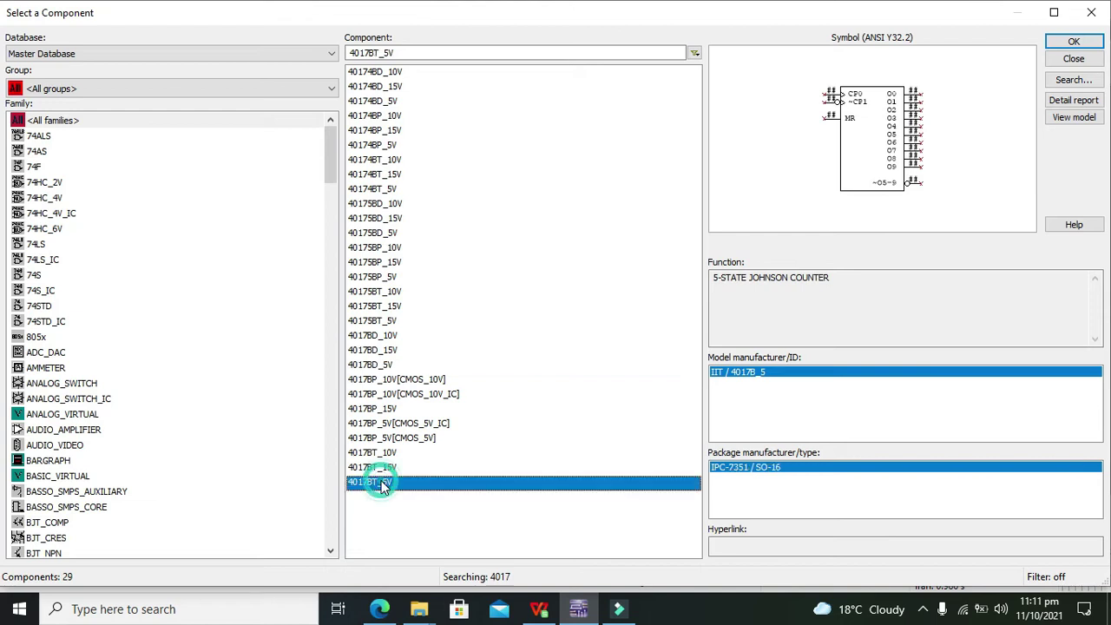
click(382, 364)
click(1075, 41)
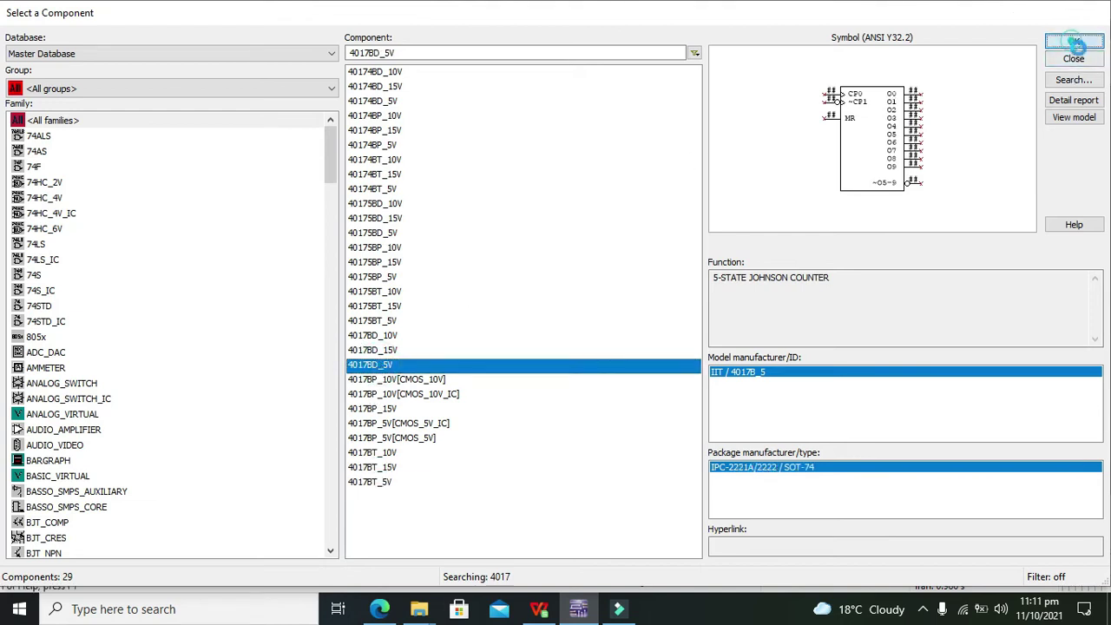
click(560, 262)
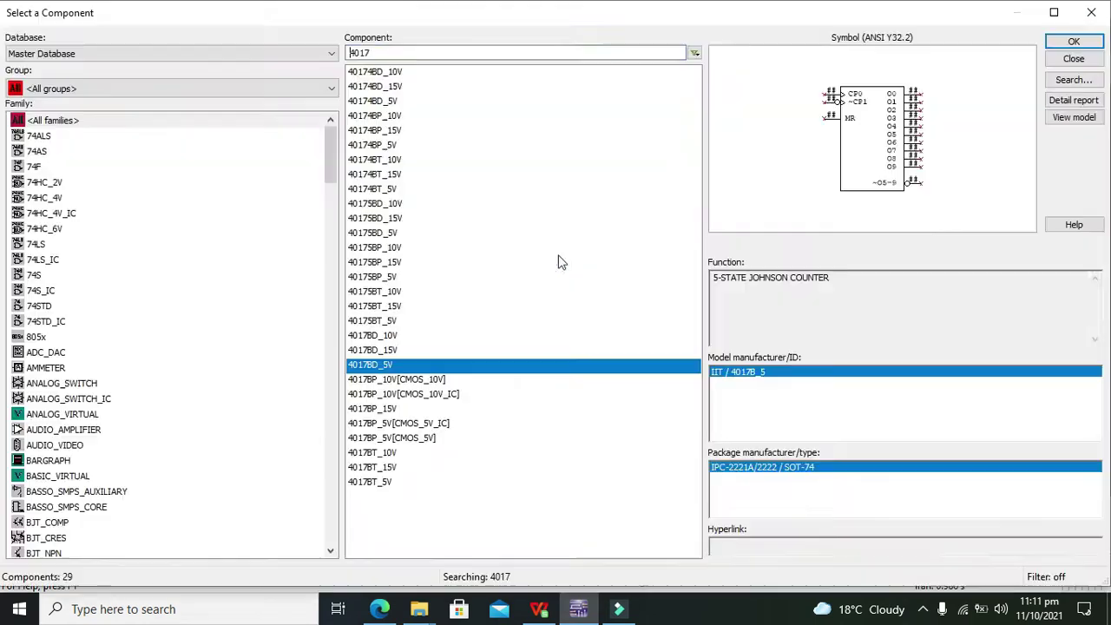
- Drag counter U1 a little farther right of V1 and deselect it
click(1091, 12)
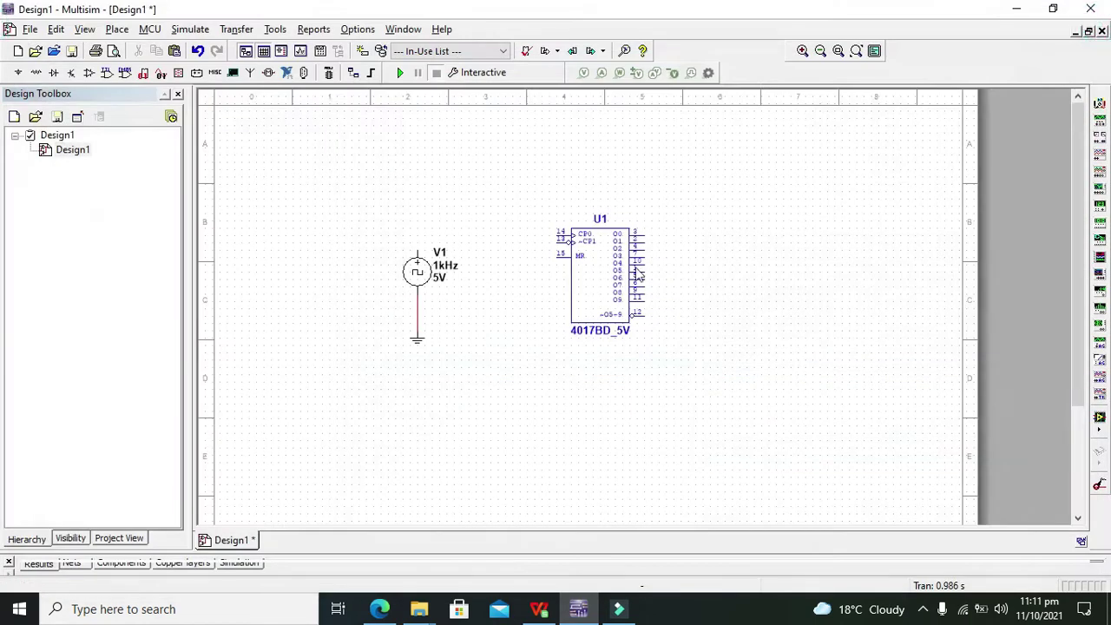
drag(636, 273, 695, 274)
click(786, 273)
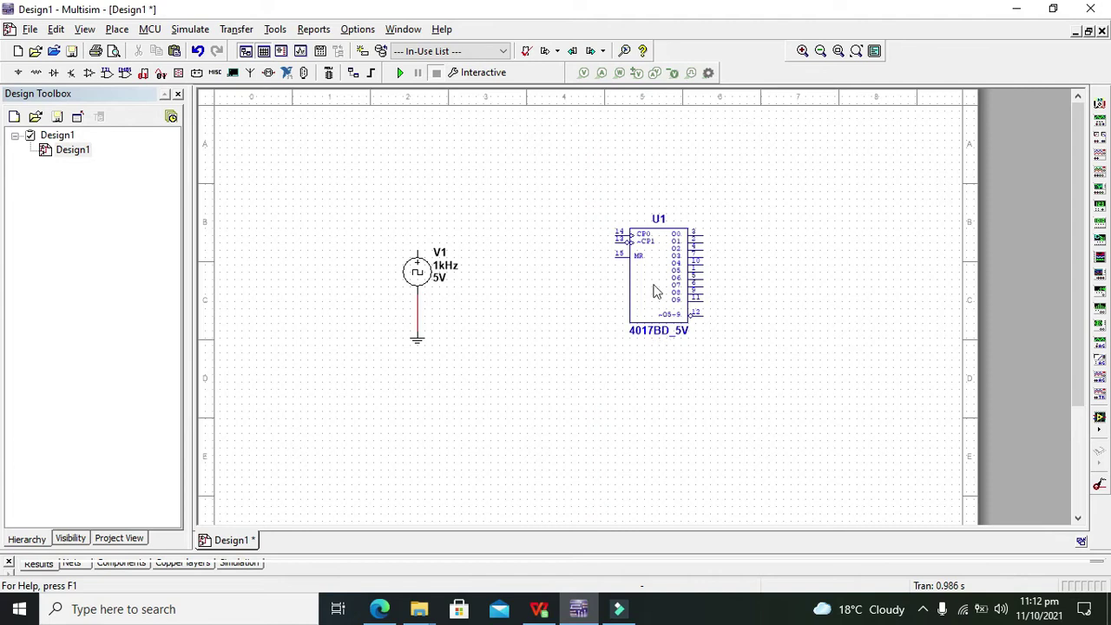
- Place three red digital probes, X1 to X3, in a row above the counter
click(180, 73)
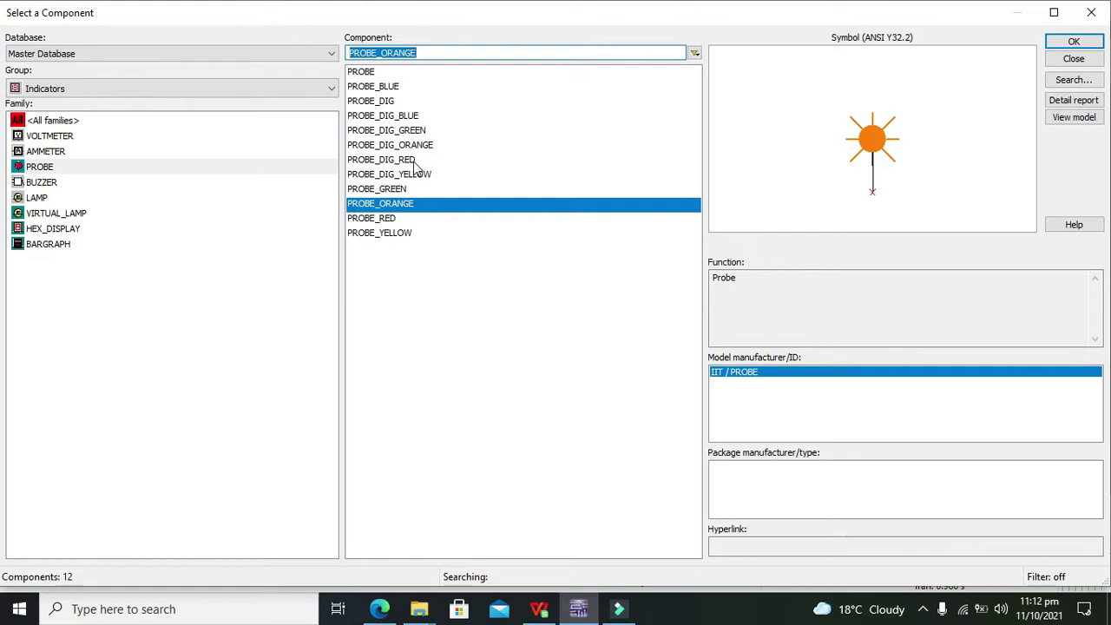
click(412, 162)
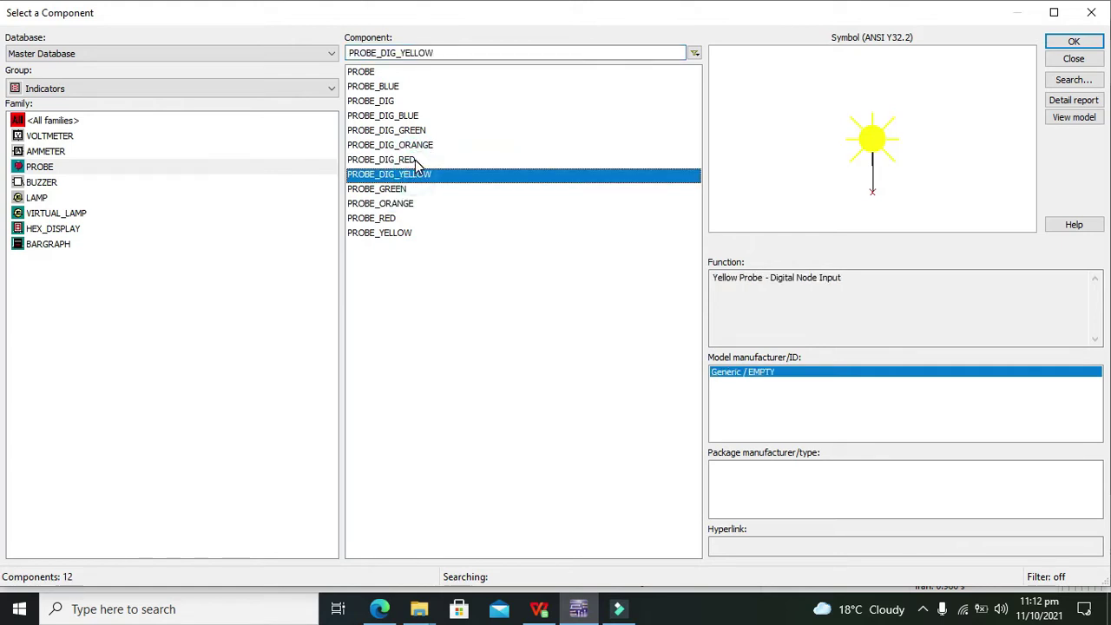
click(415, 160)
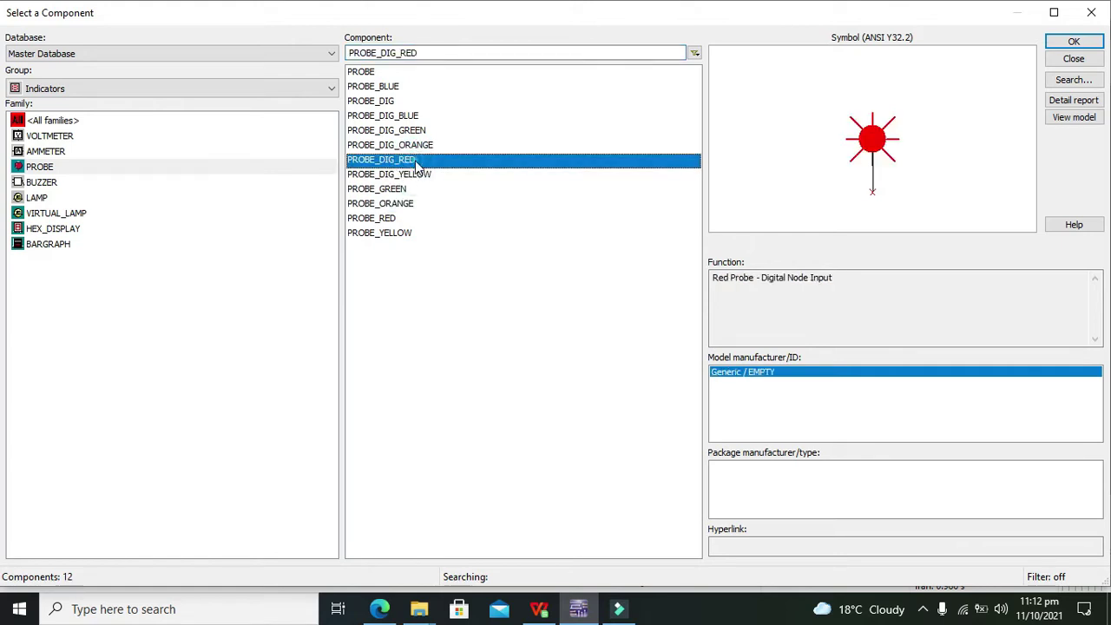
click(1052, 43)
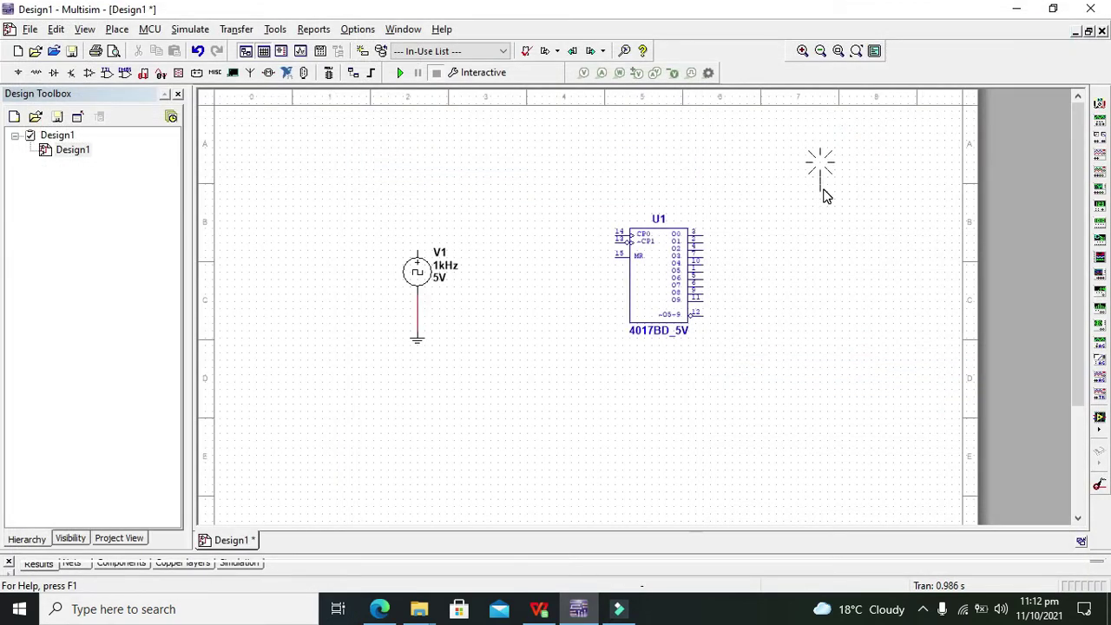
click(738, 193)
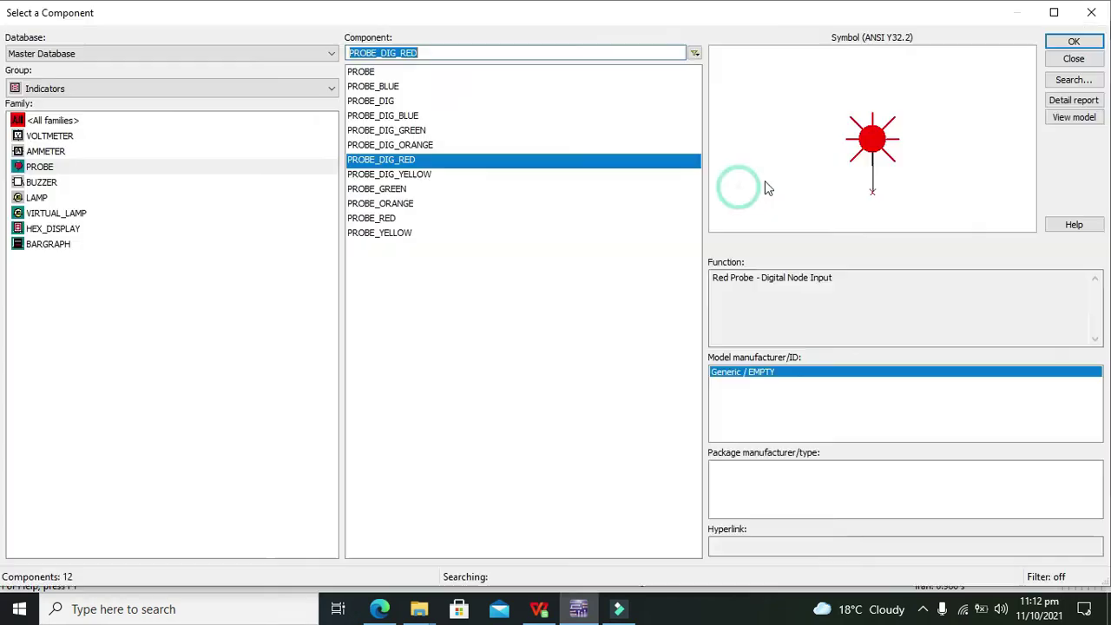
click(1070, 57)
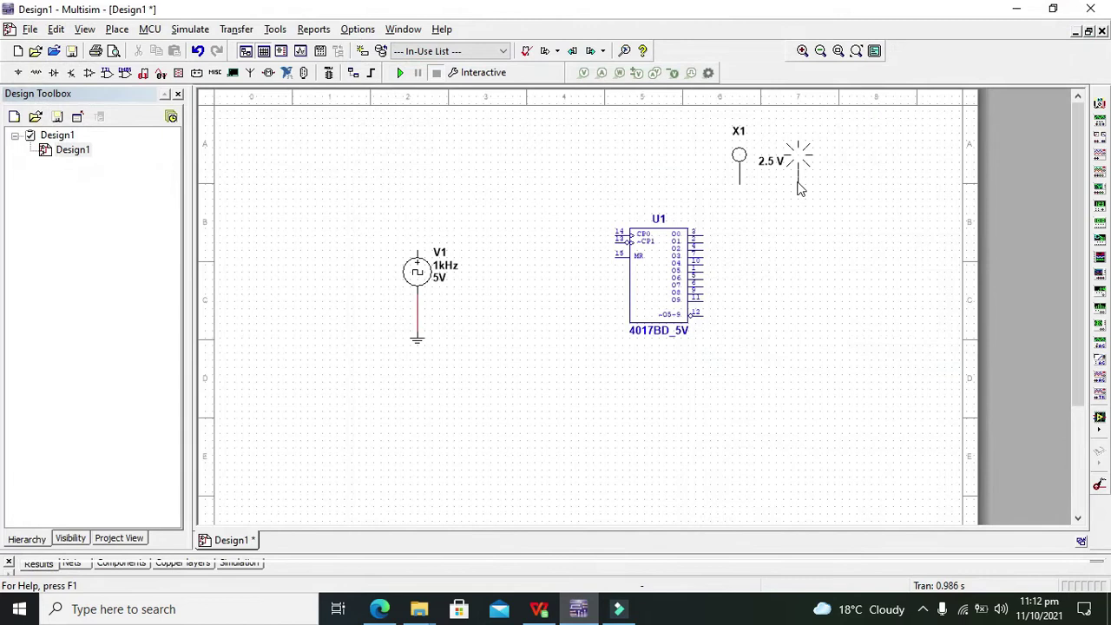
click(798, 178)
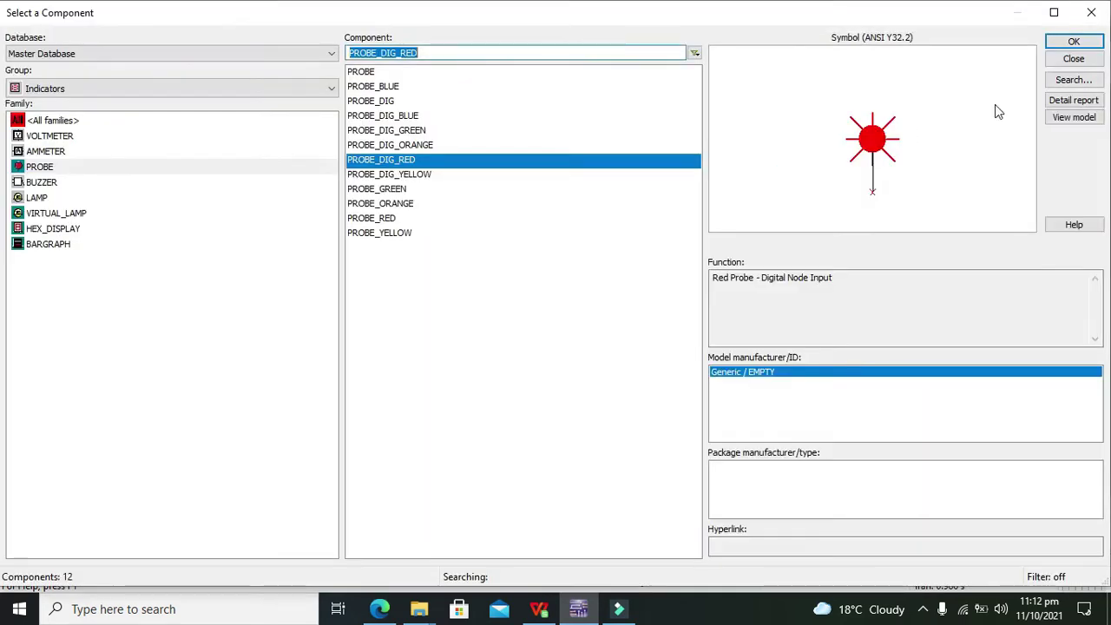
click(1074, 56)
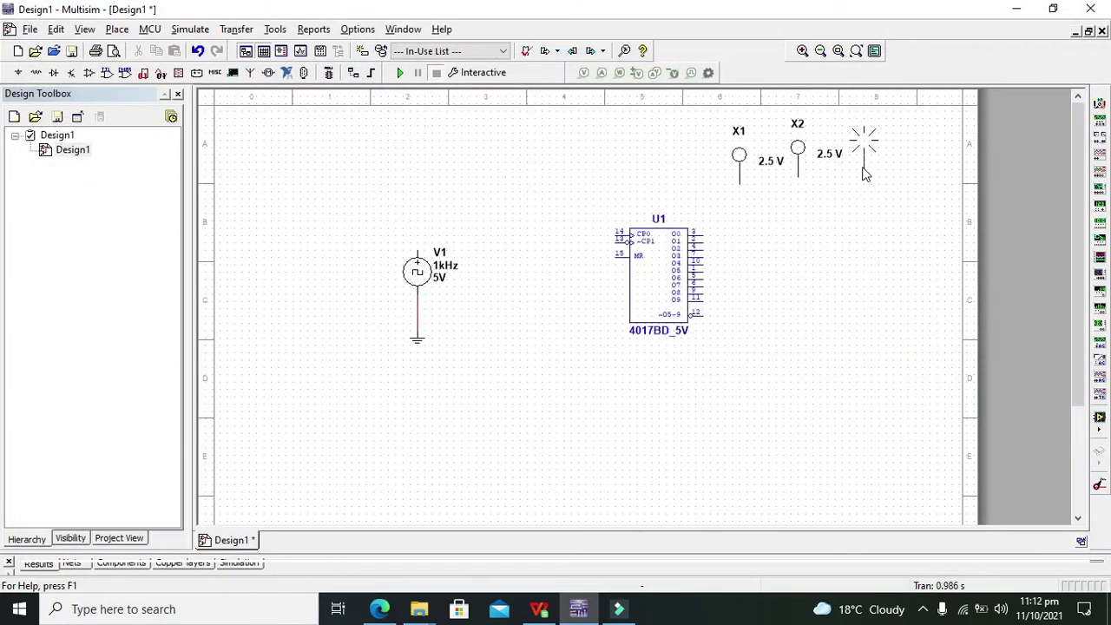
click(864, 173)
- Place three more red digital probes, X4 to X6, to the upper right
click(1073, 42)
click(925, 170)
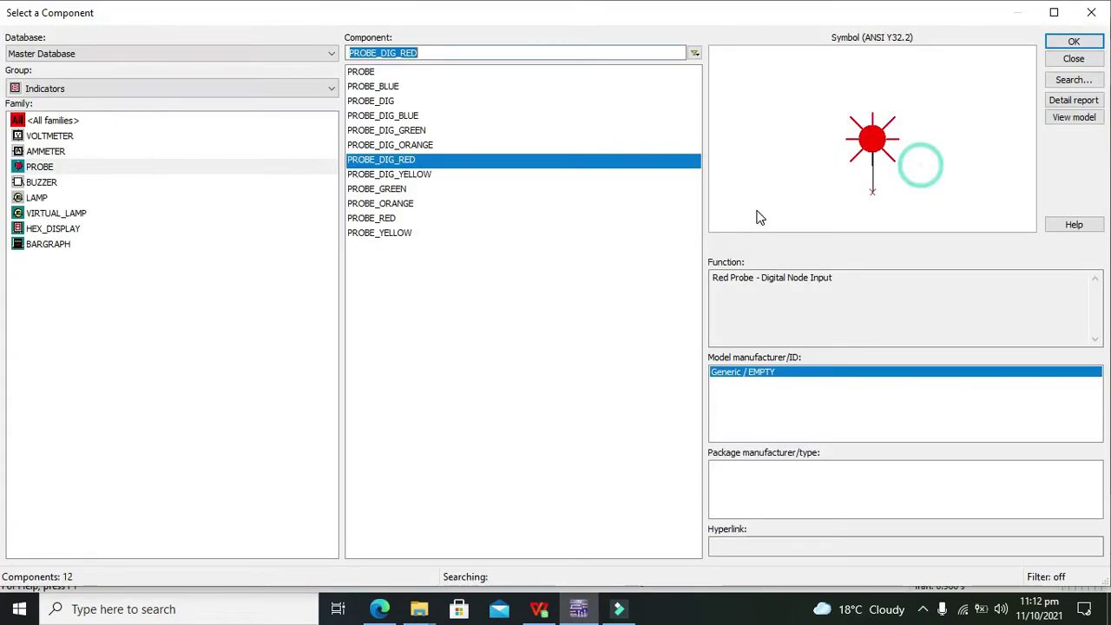
click(1077, 42)
click(832, 232)
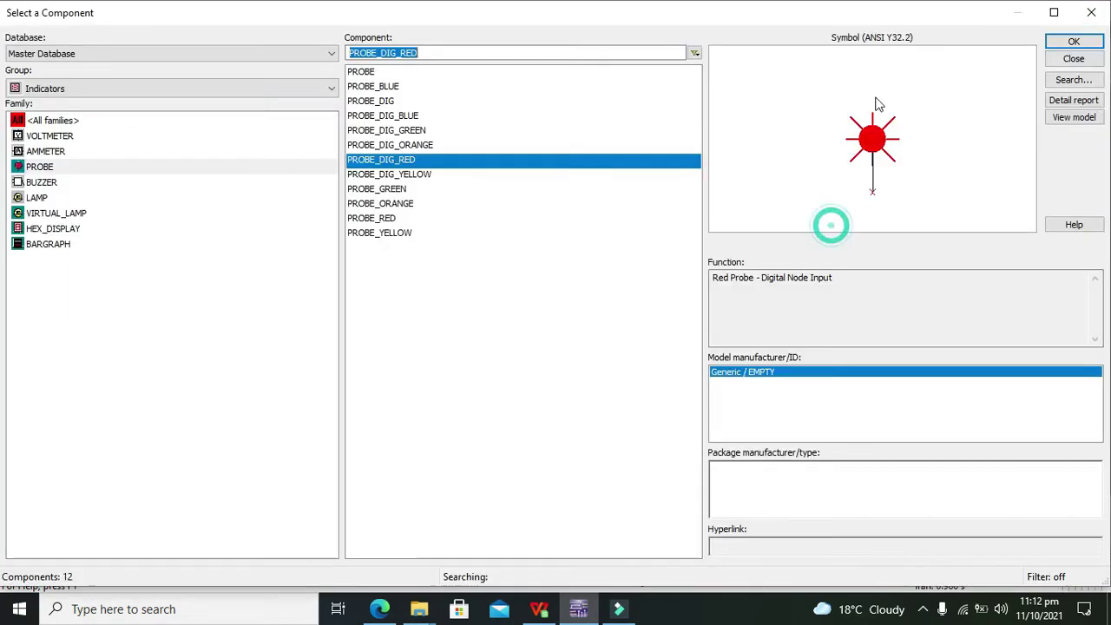
click(1076, 42)
click(891, 240)
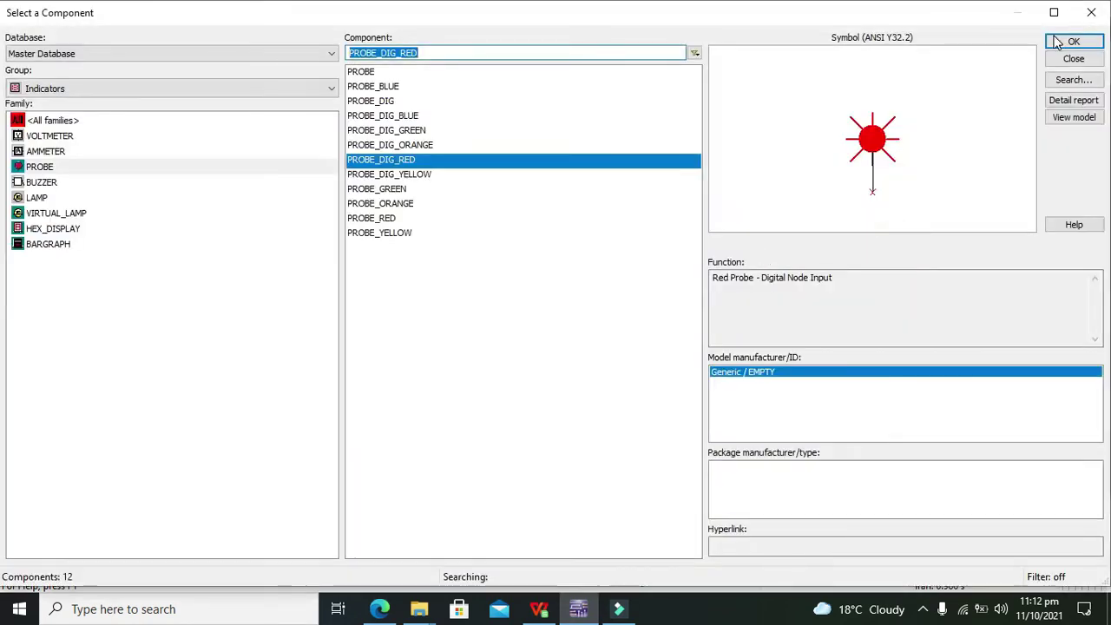
click(1093, 24)
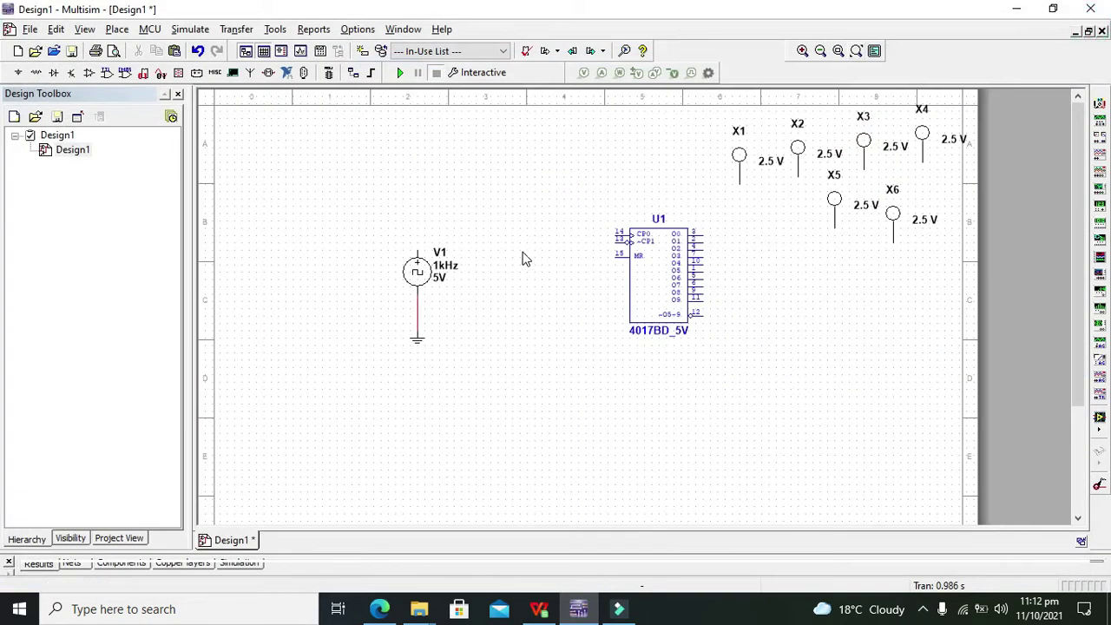
- Wire V1's output to U1's clock input and shift V1 and U1 left together
click(619, 235)
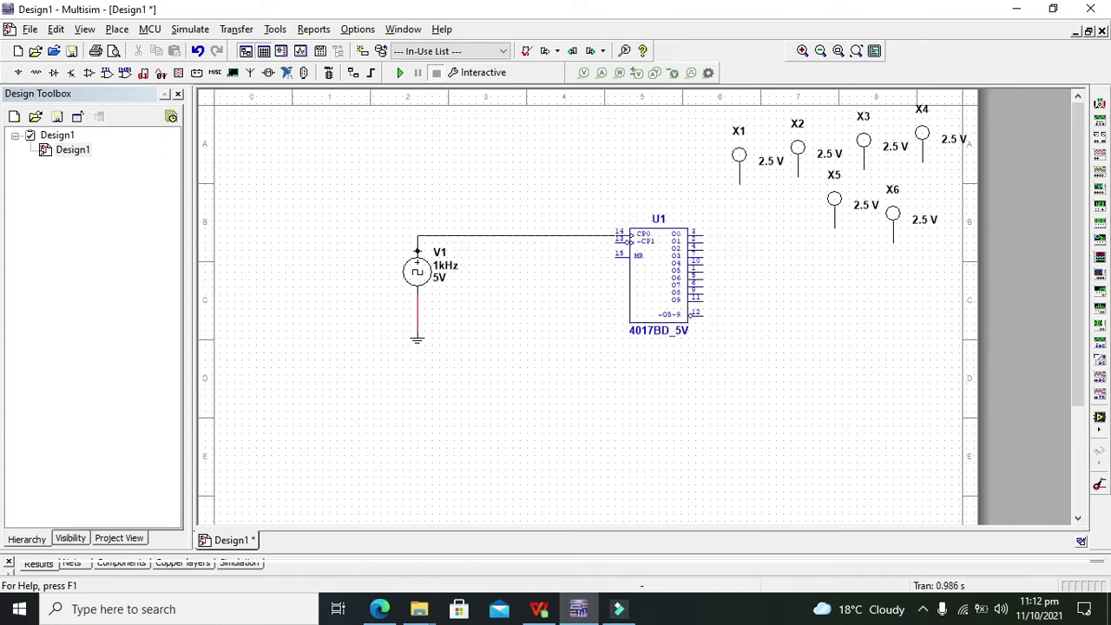
click(418, 251)
drag(370, 199, 731, 418)
drag(657, 280, 487, 294)
click(722, 317)
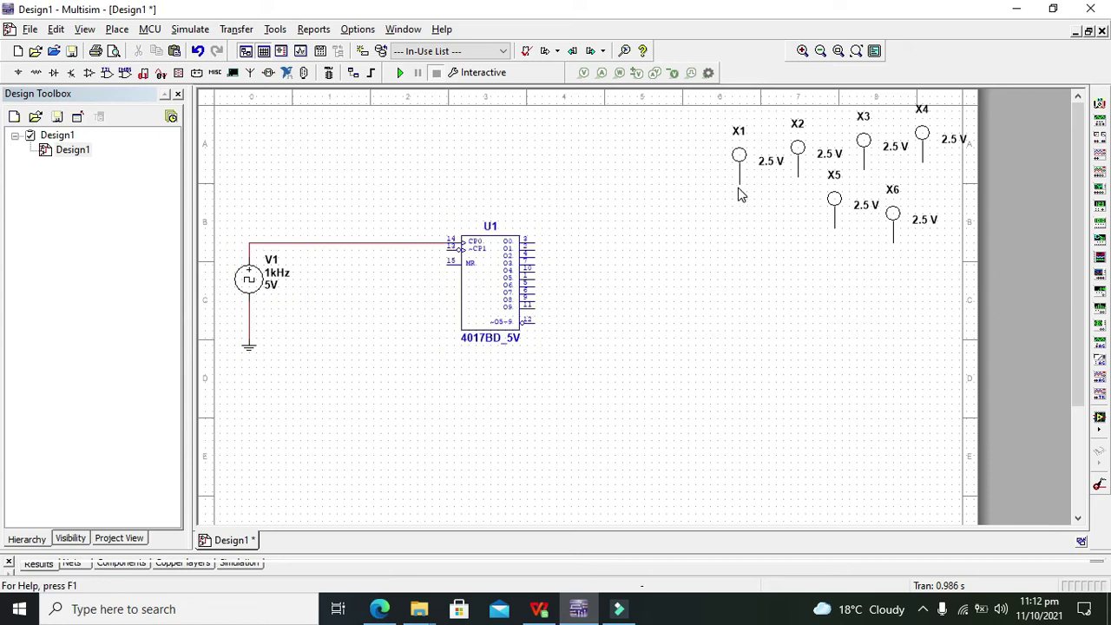
drag(740, 153, 595, 165)
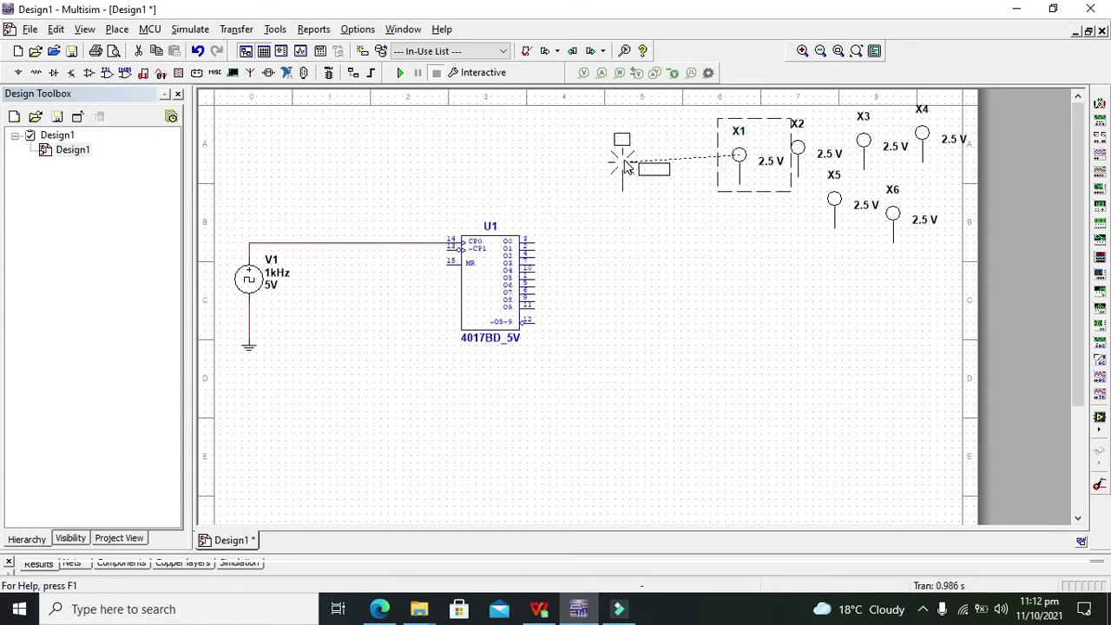
- Line up probes X1, X2, X3 above U1 and wire them to outputs O0, O1, O2
key(Escape)
drag(594, 165, 547, 168)
click(549, 184)
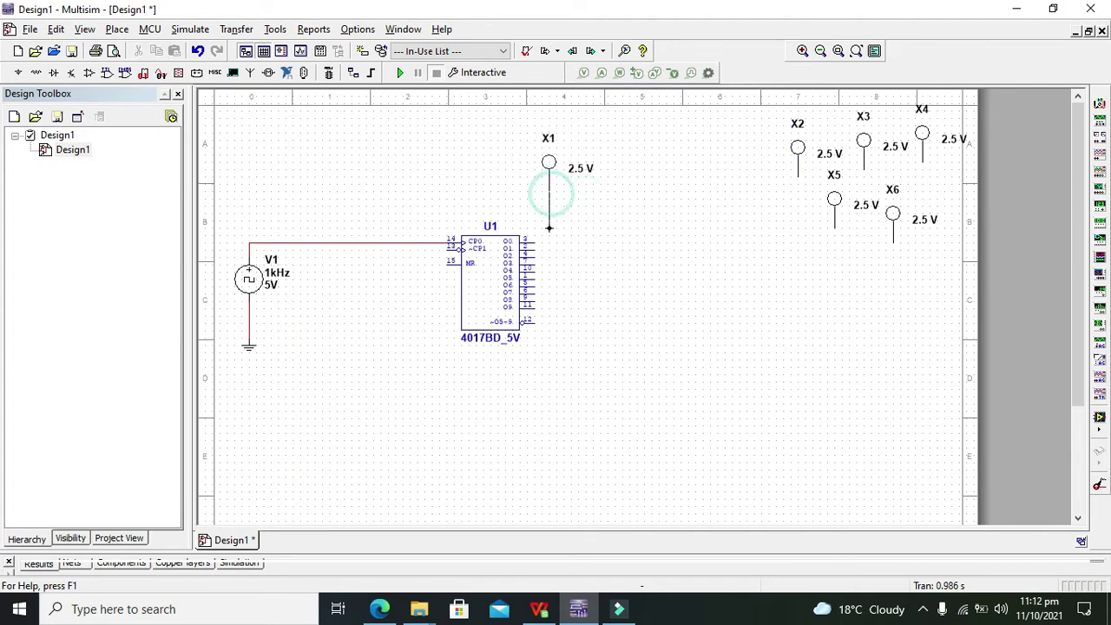
click(537, 241)
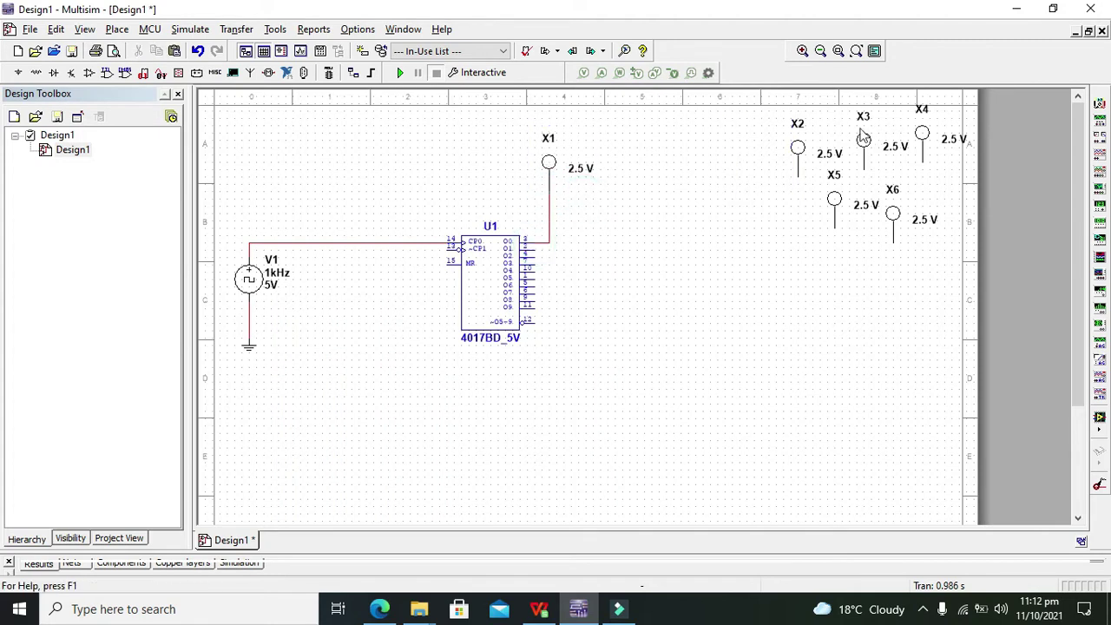
drag(798, 147, 617, 174)
click(687, 206)
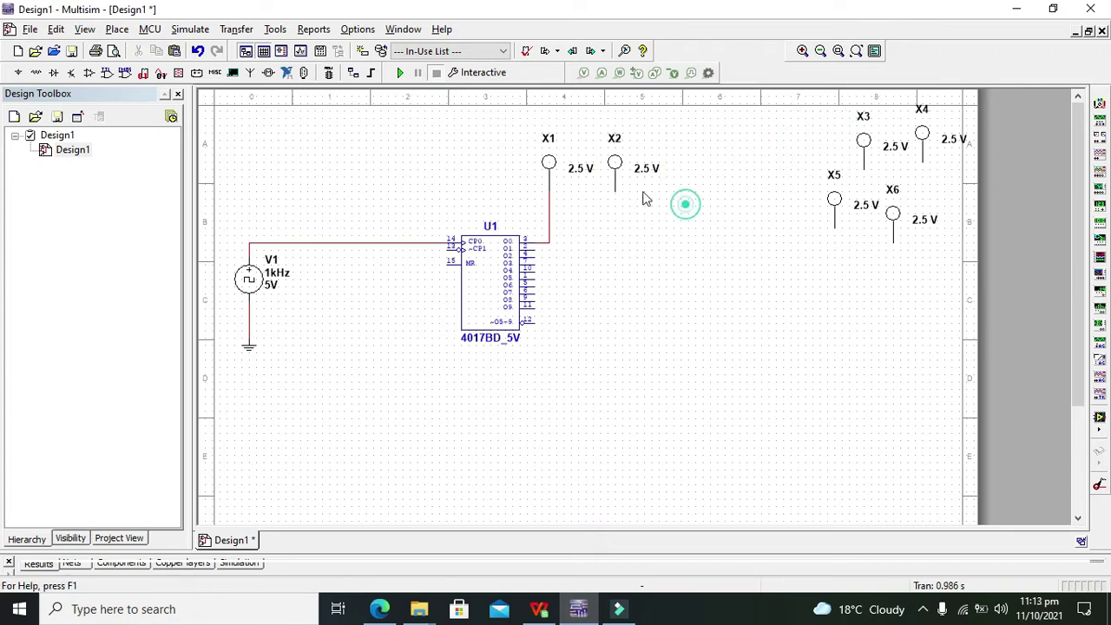
click(615, 195)
click(532, 249)
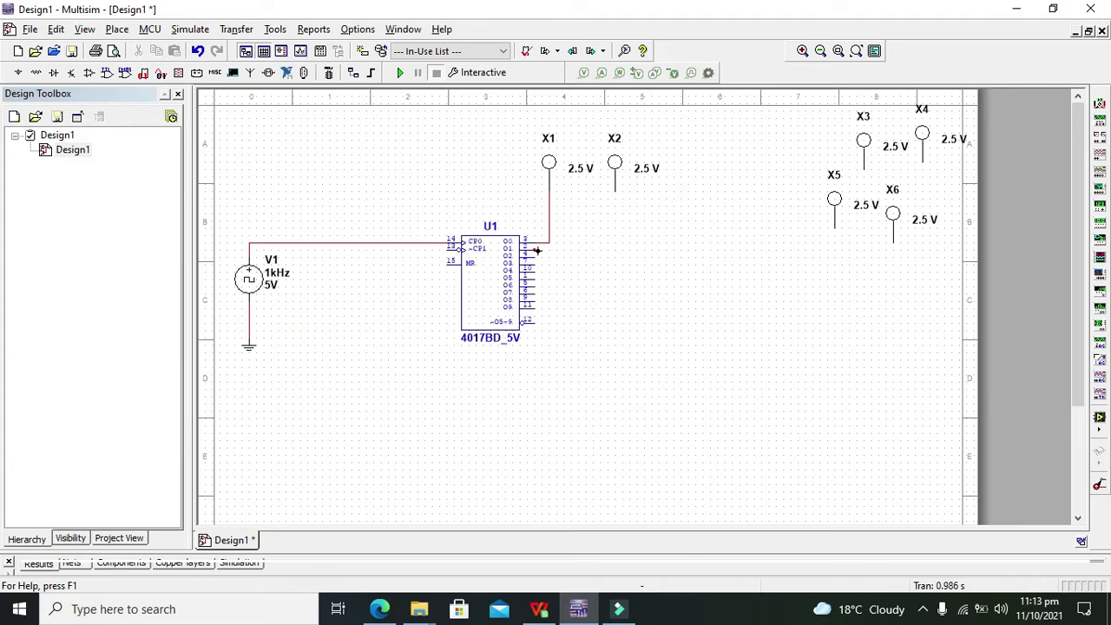
drag(864, 142, 679, 172)
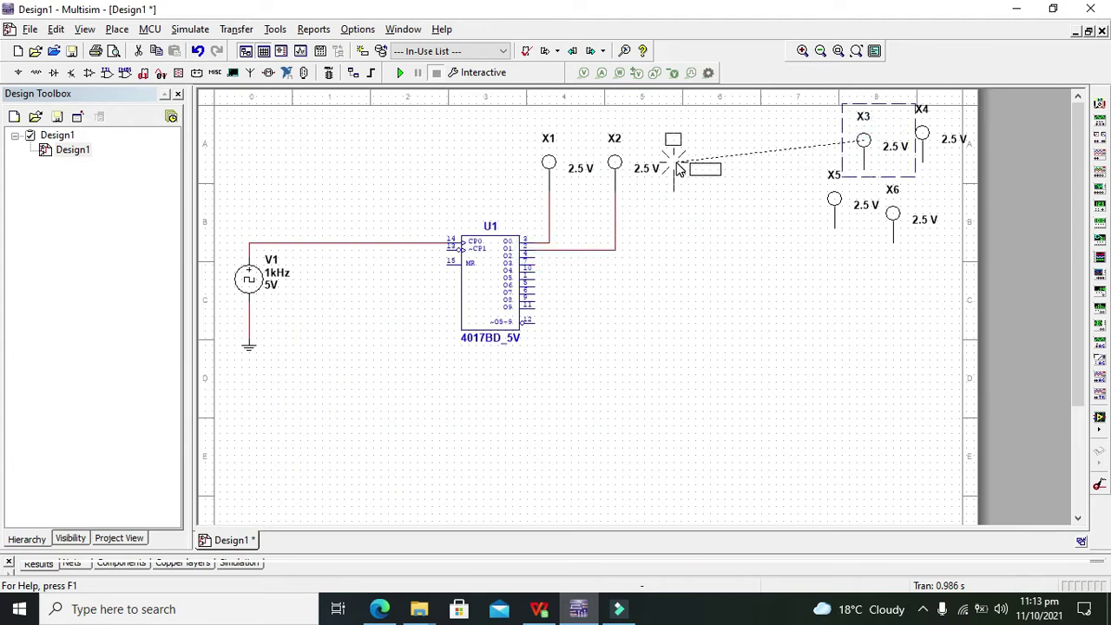
drag(679, 172, 682, 172)
click(716, 207)
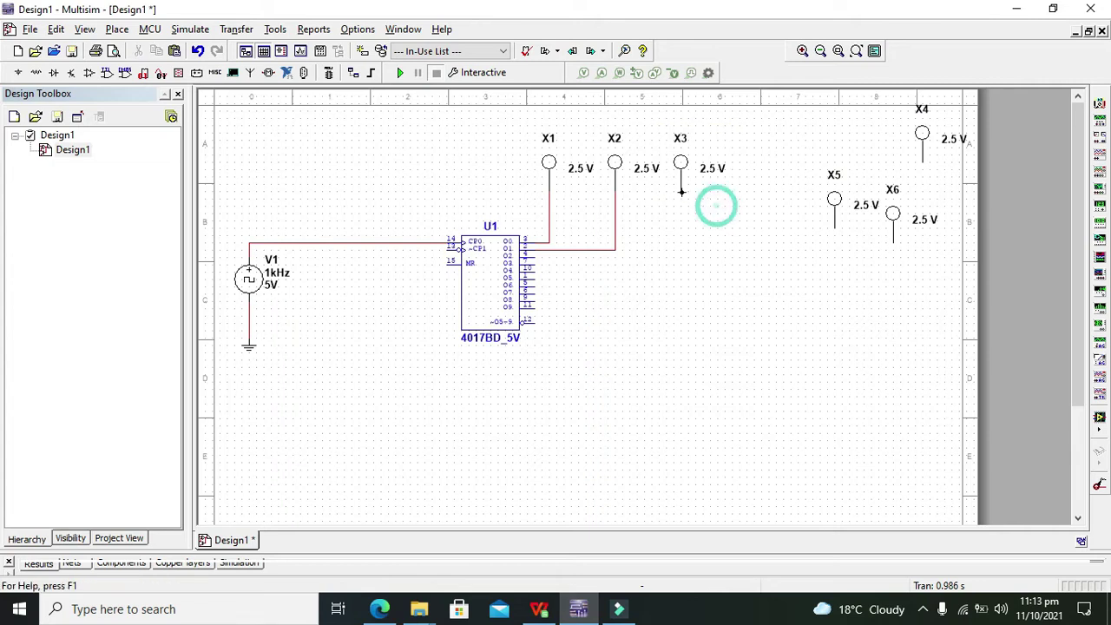
click(681, 191)
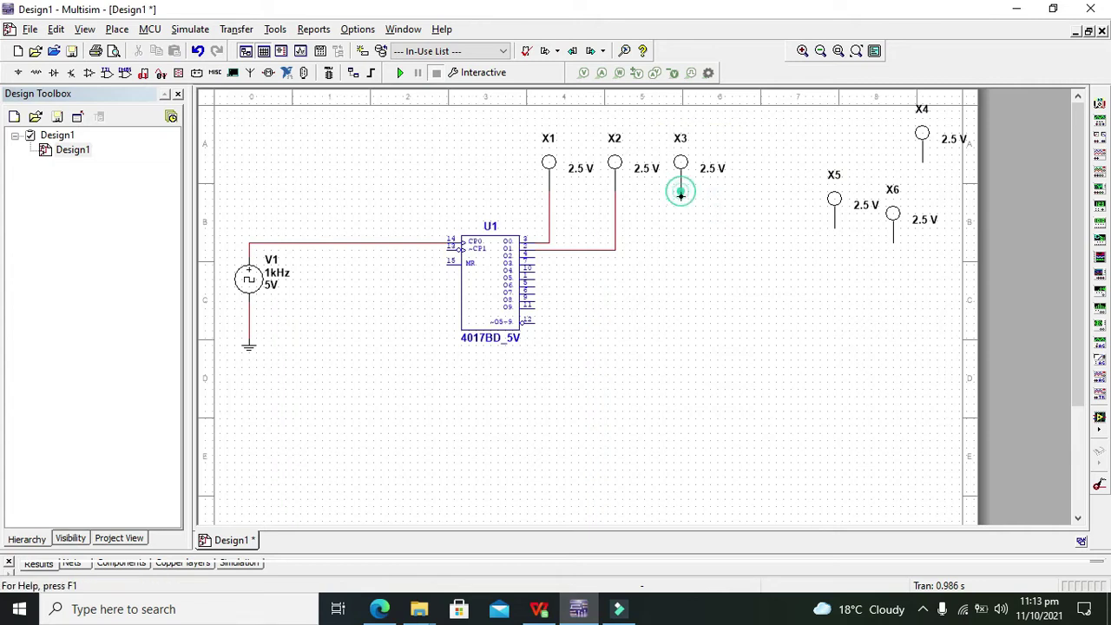
click(530, 257)
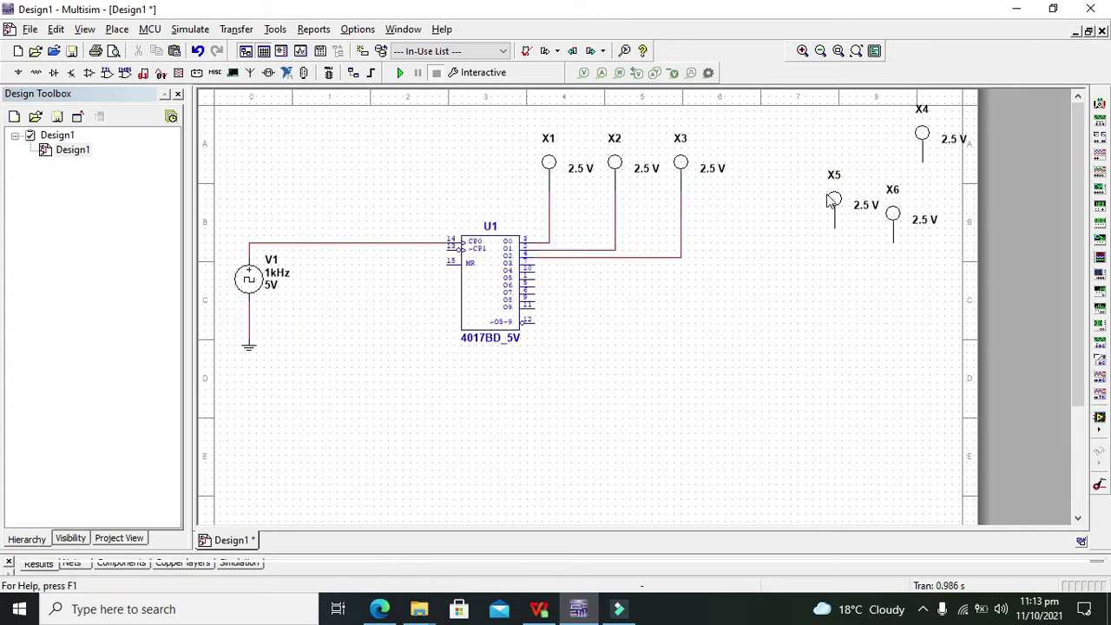
- Add probes X5, X6, X4 to the row and wire them to outputs O3, O4, O5
drag(832, 200, 744, 170)
click(795, 191)
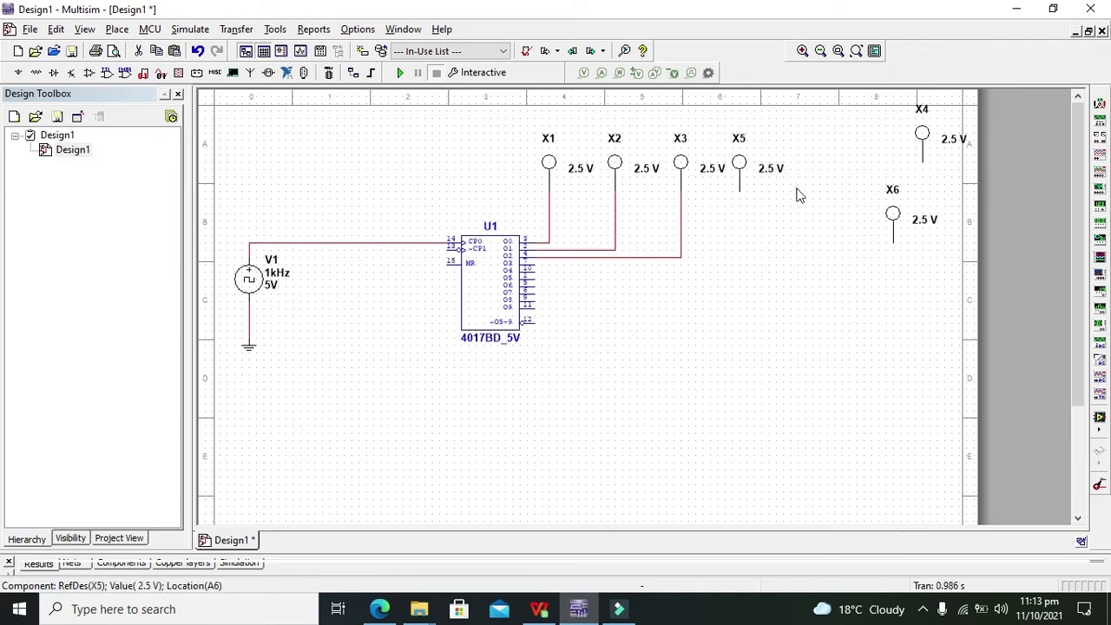
click(741, 191)
click(536, 263)
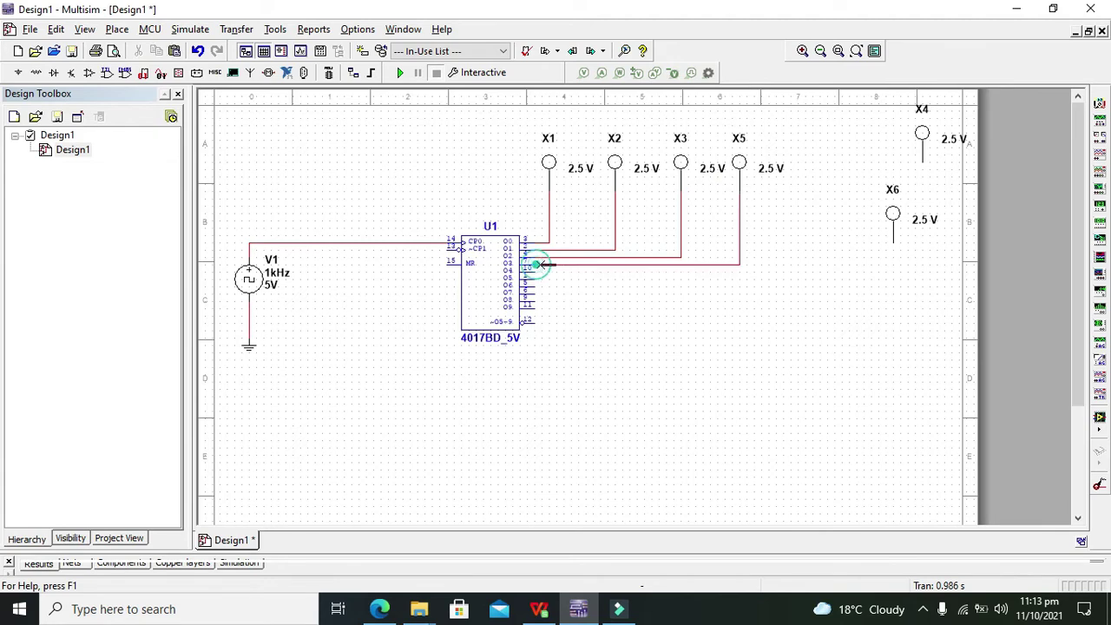
mouse_move(893, 214)
mouse_down()
mouse_move(799, 165)
mouse_move(808, 180)
mouse_up()
click(869, 235)
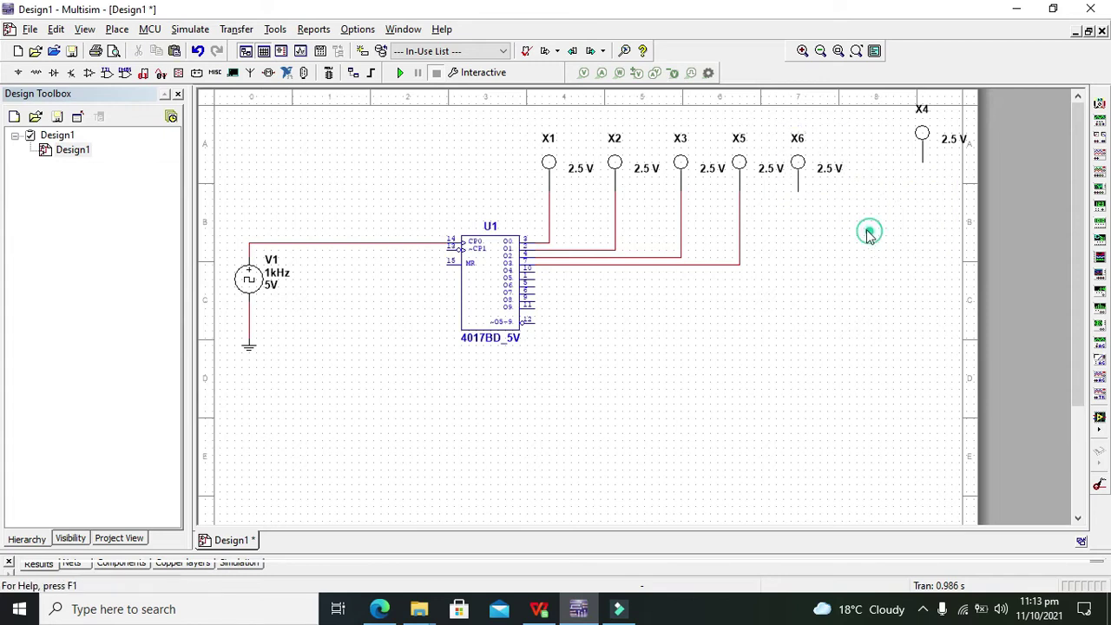
click(798, 189)
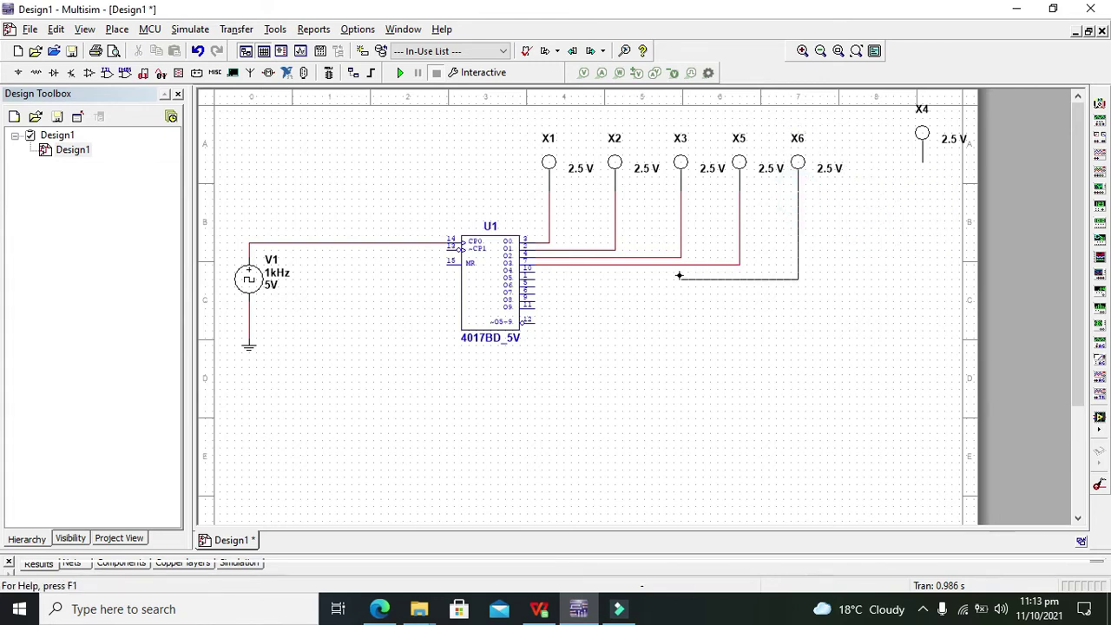
click(536, 272)
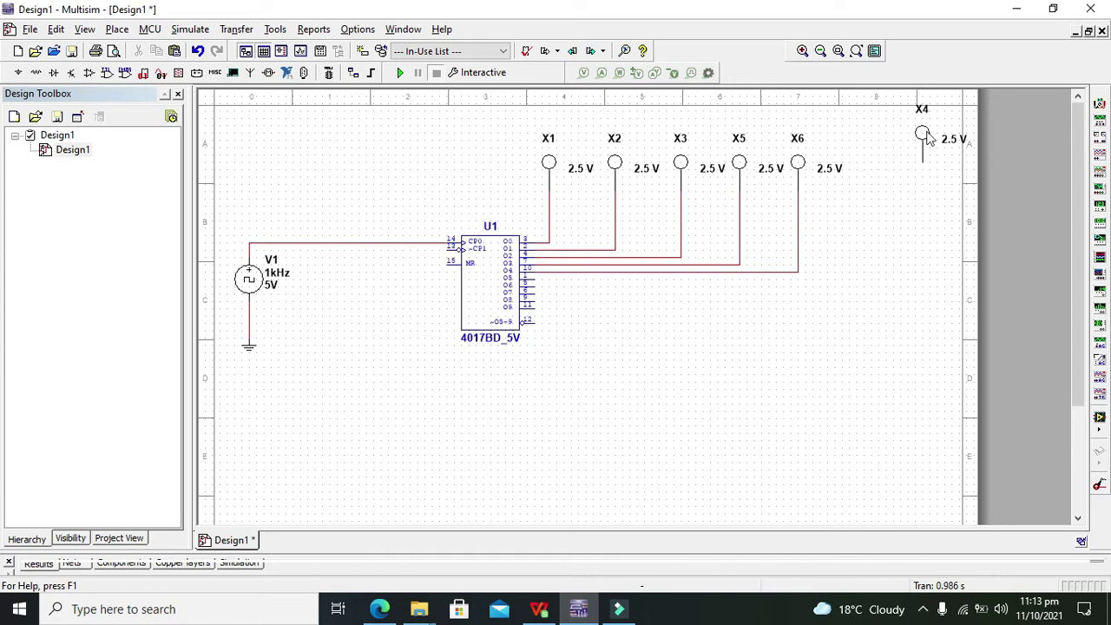
drag(927, 139, 862, 166)
click(907, 215)
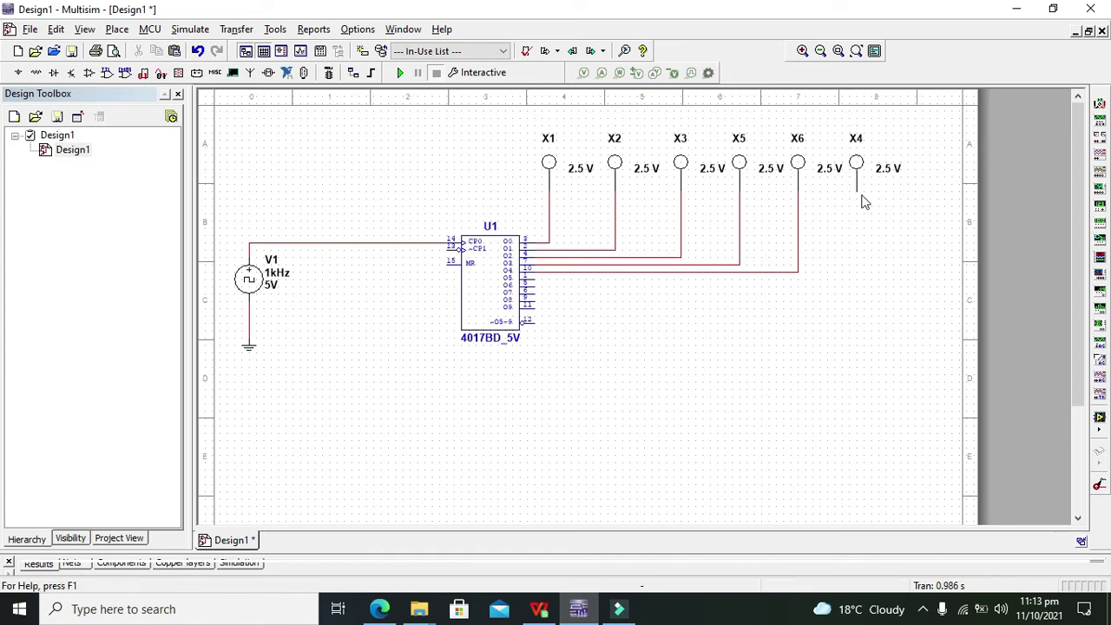
click(856, 189)
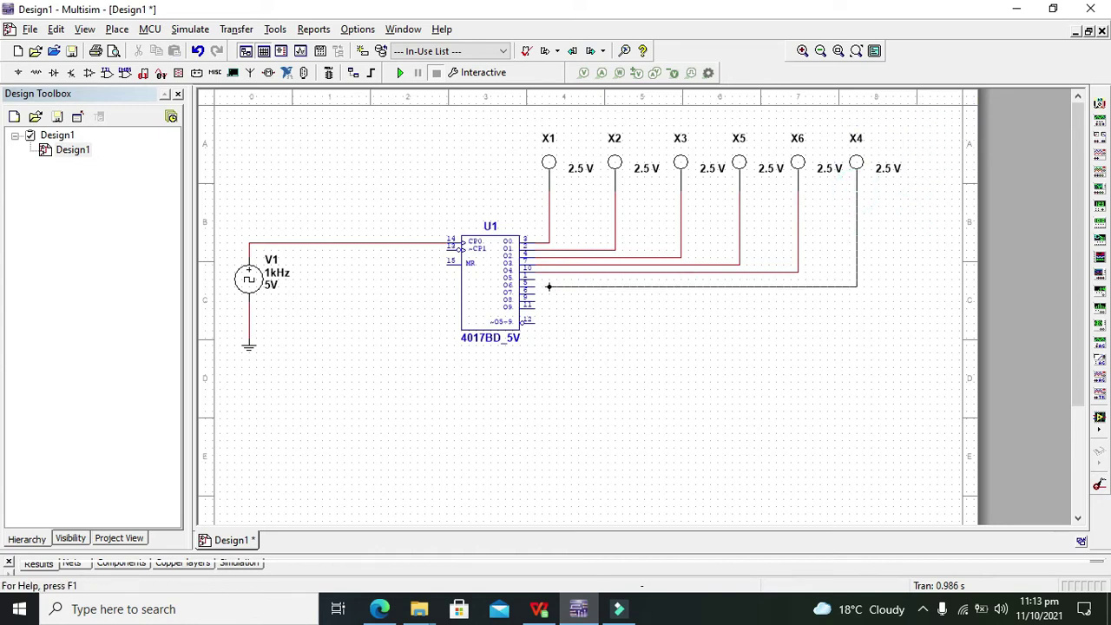
click(536, 279)
click(580, 305)
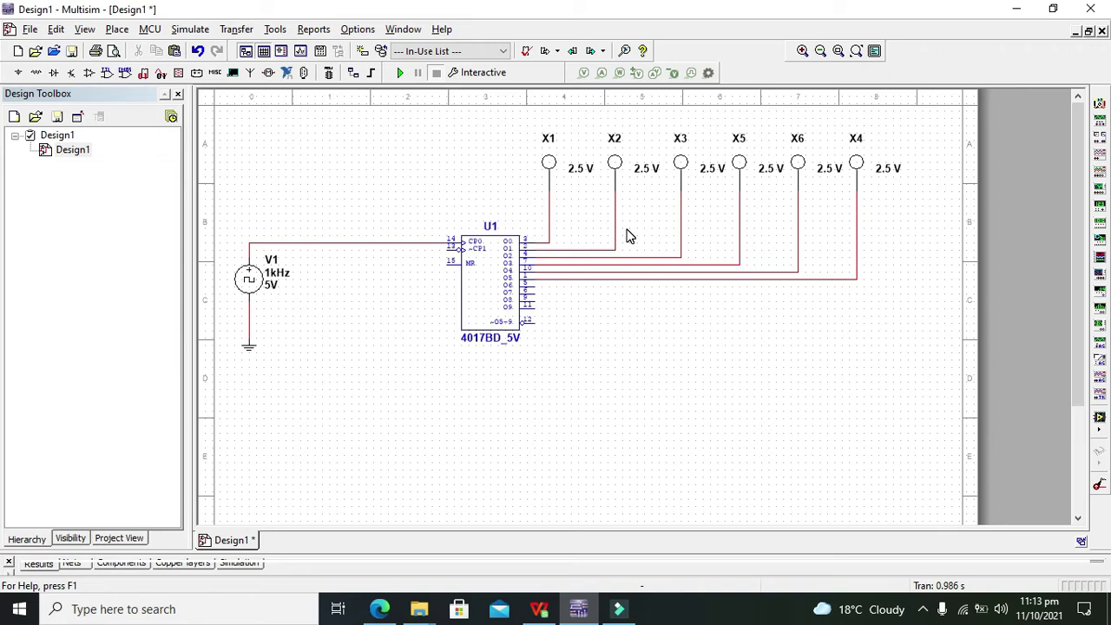
- Route a feedback wire from U1's O6 output around below the counter to its MR pin
click(533, 285)
click(578, 368)
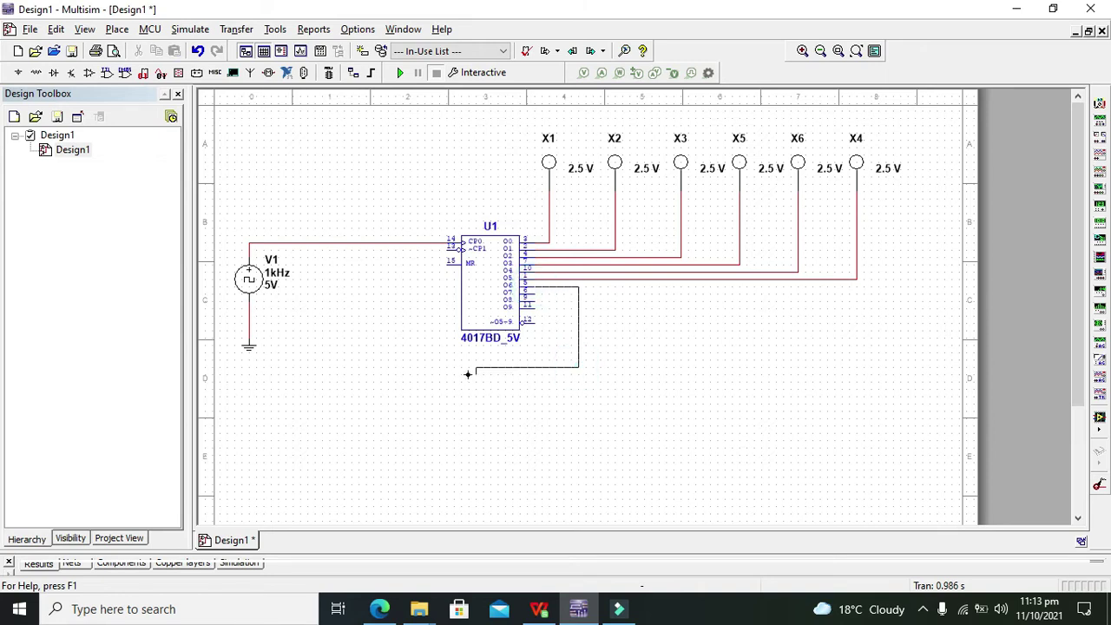
click(416, 356)
click(445, 264)
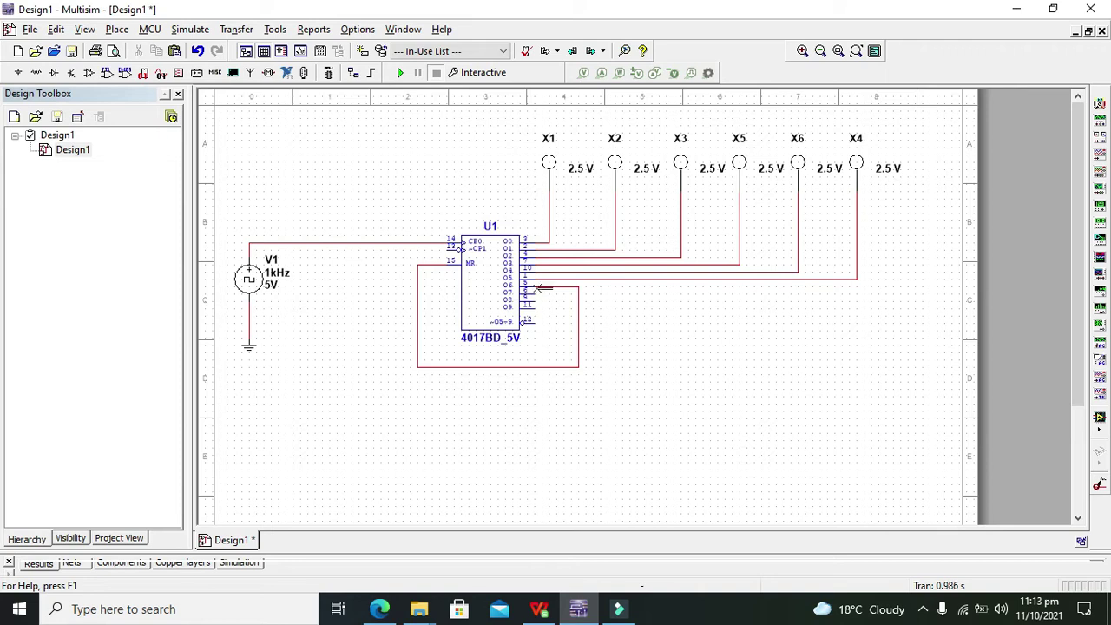
click(557, 287)
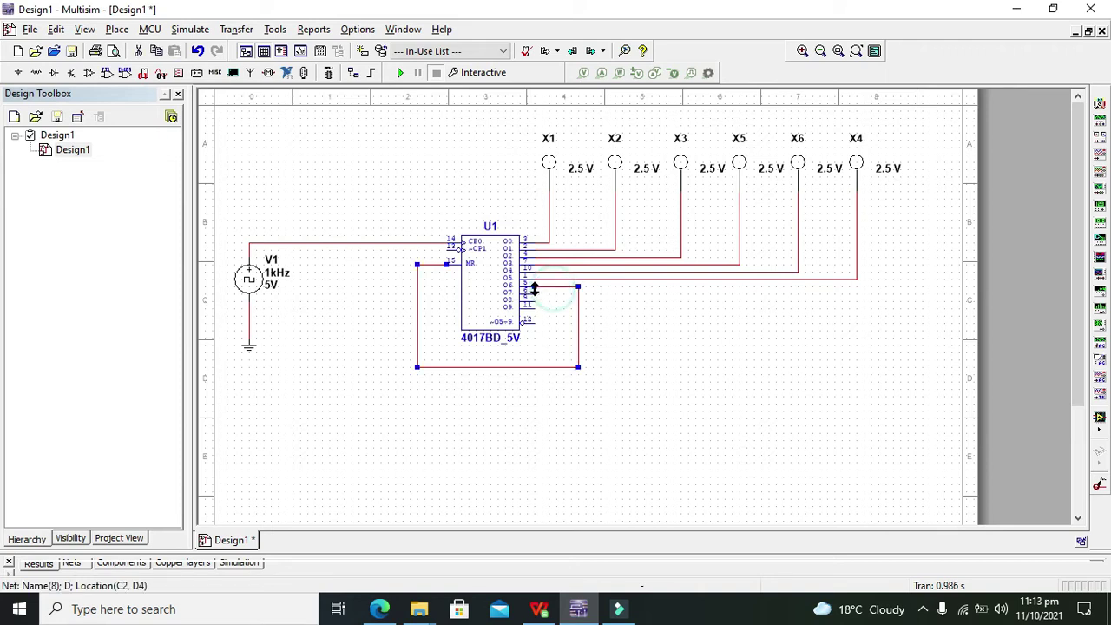
click(440, 288)
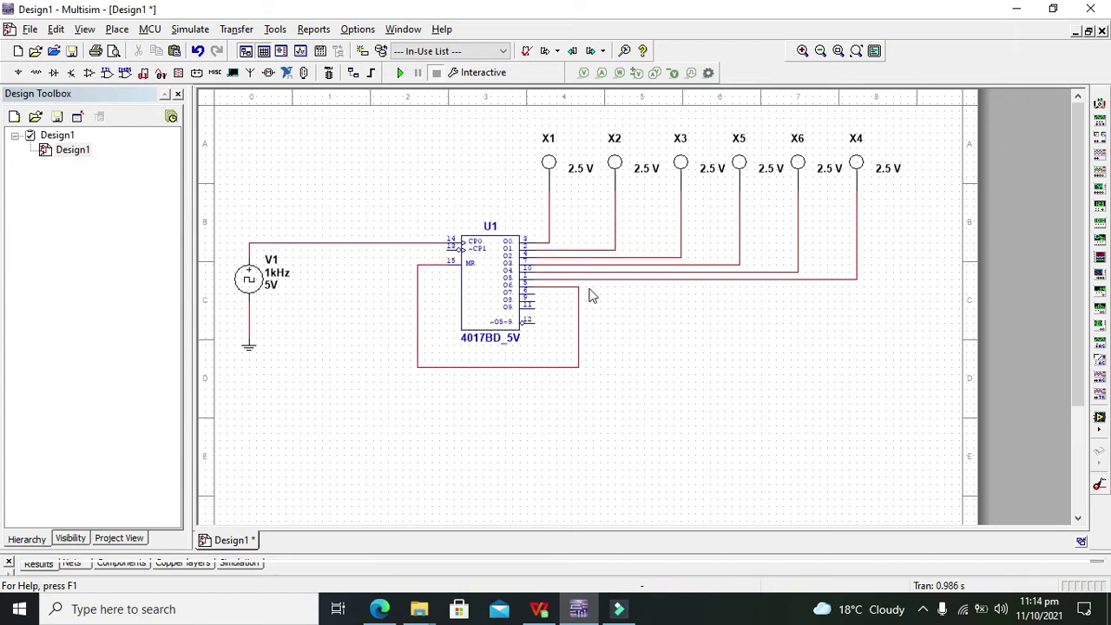
click(567, 287)
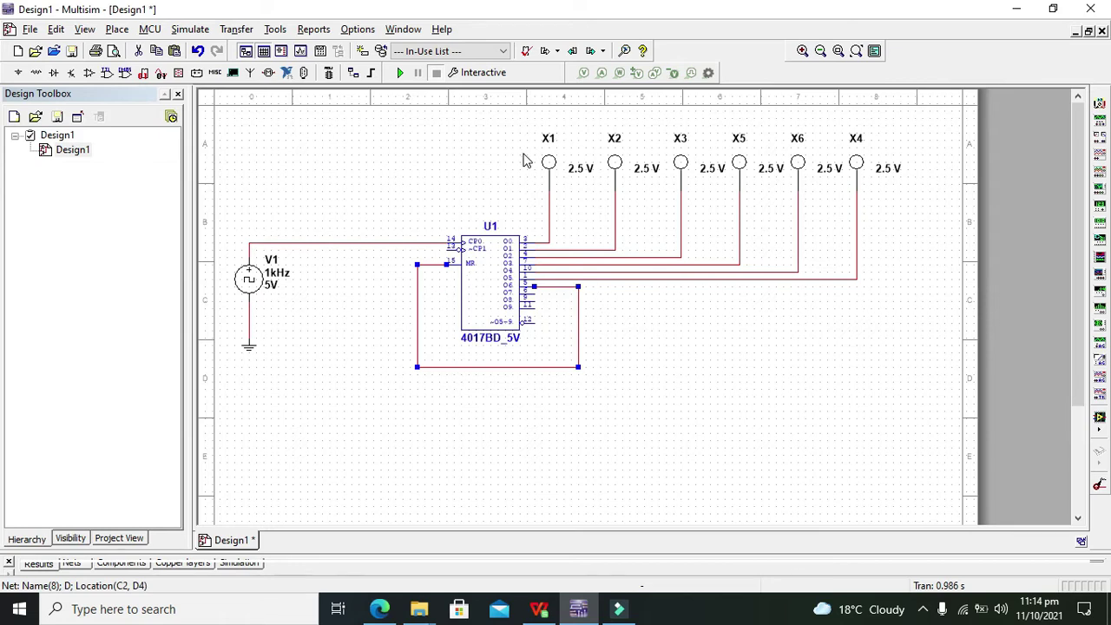
click(917, 205)
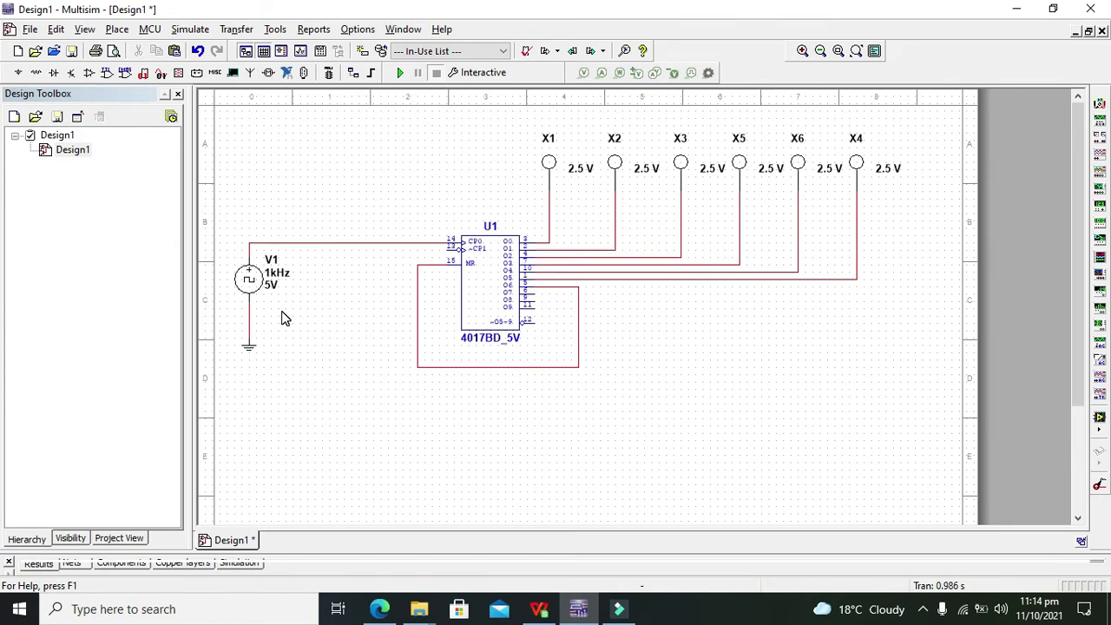
- Delete the V1-to-U1 clock wire and place a DIP switch S1 from the Basic group
click(328, 243)
key(Delete)
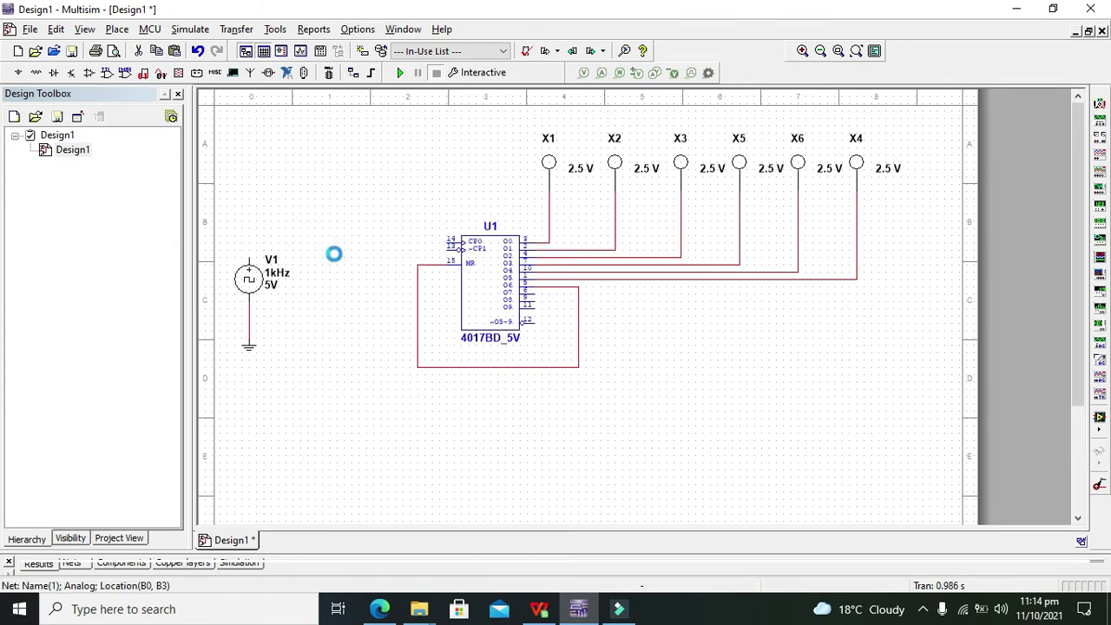
click(18, 72)
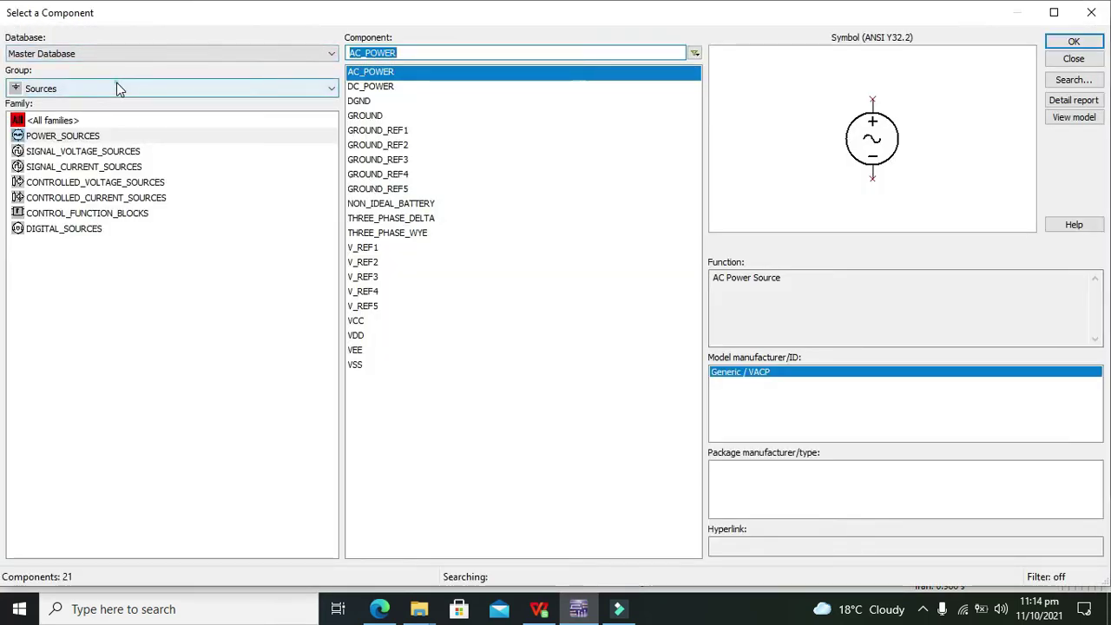
click(116, 87)
click(76, 137)
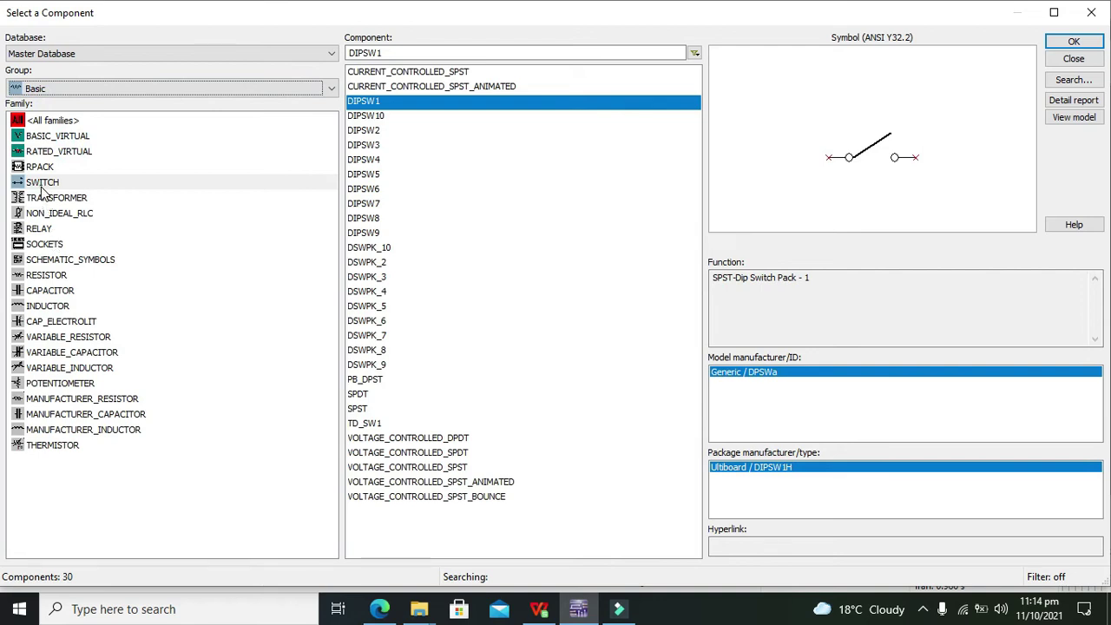
click(44, 184)
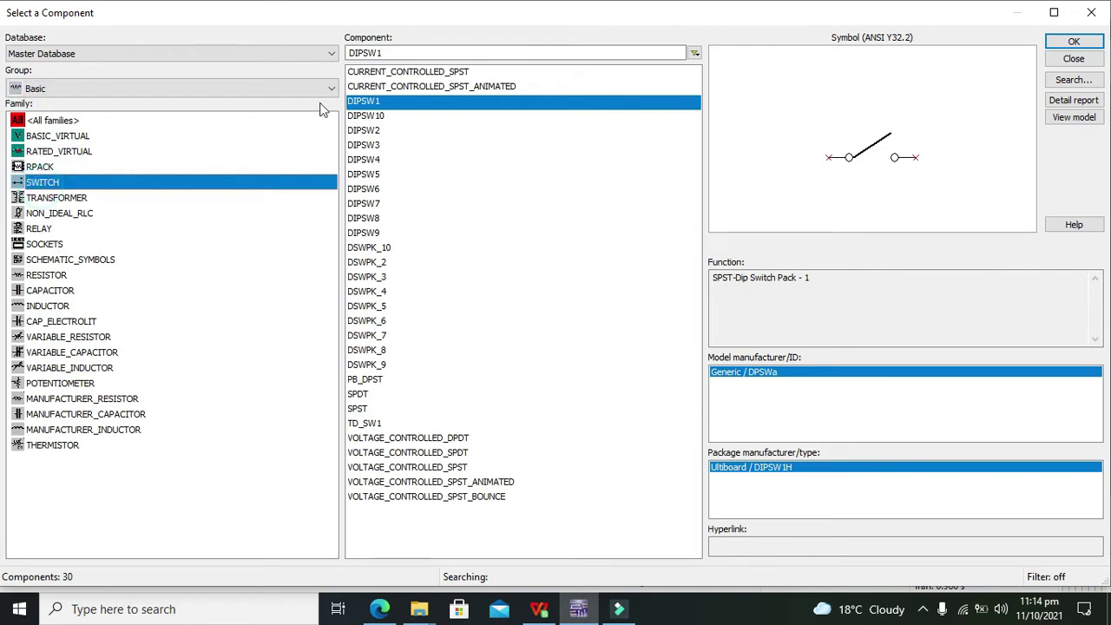
click(1074, 41)
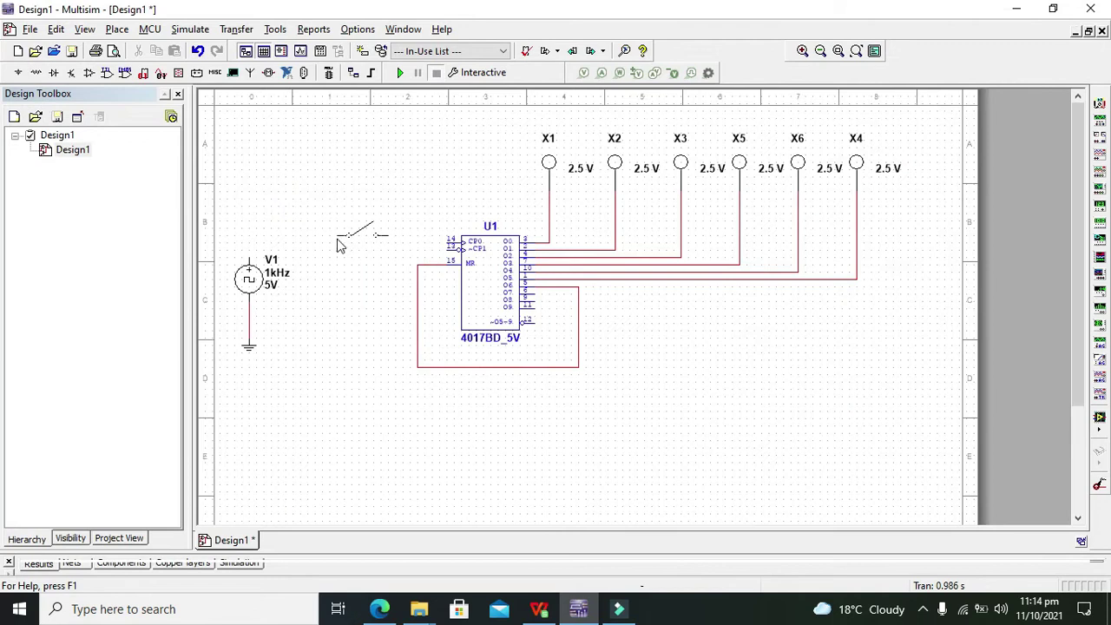
key(Escape)
key(Escape)
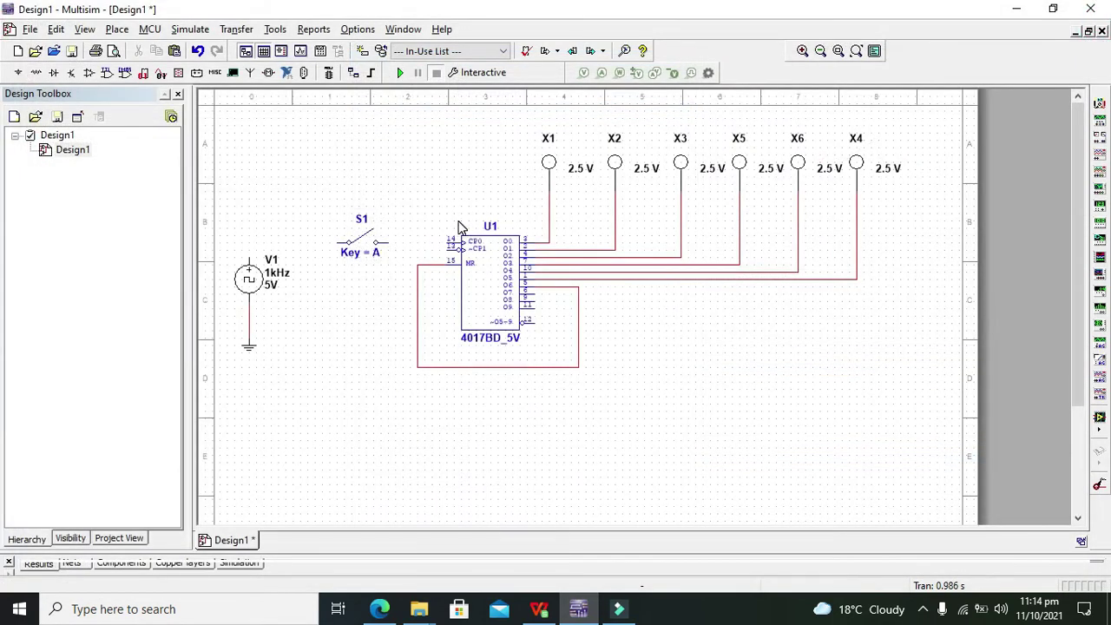
- Wire switch S1 between U1's CP0 input and V1's top terminal
click(448, 242)
click(377, 243)
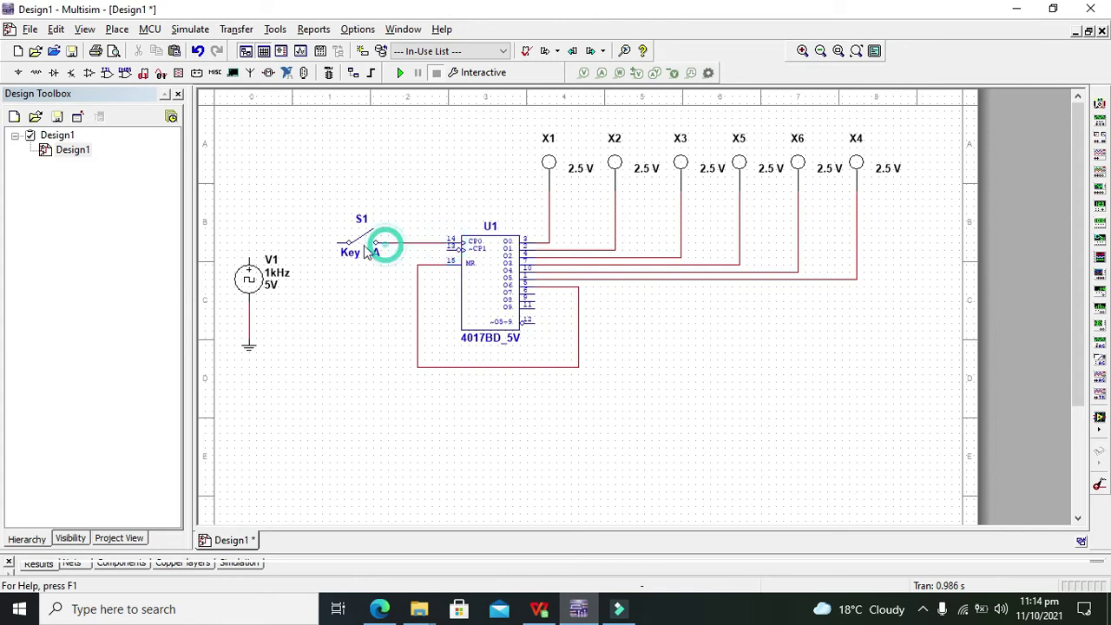
click(348, 244)
click(249, 258)
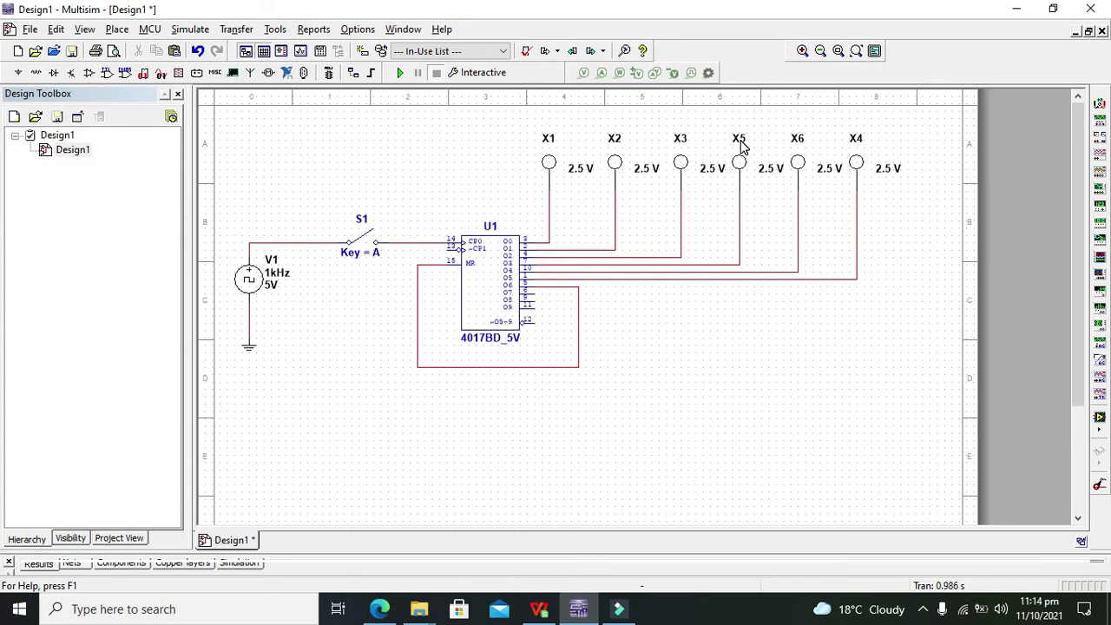
- Relabel the three right-hand probes as 4, 5 and 6
double_click(741, 152)
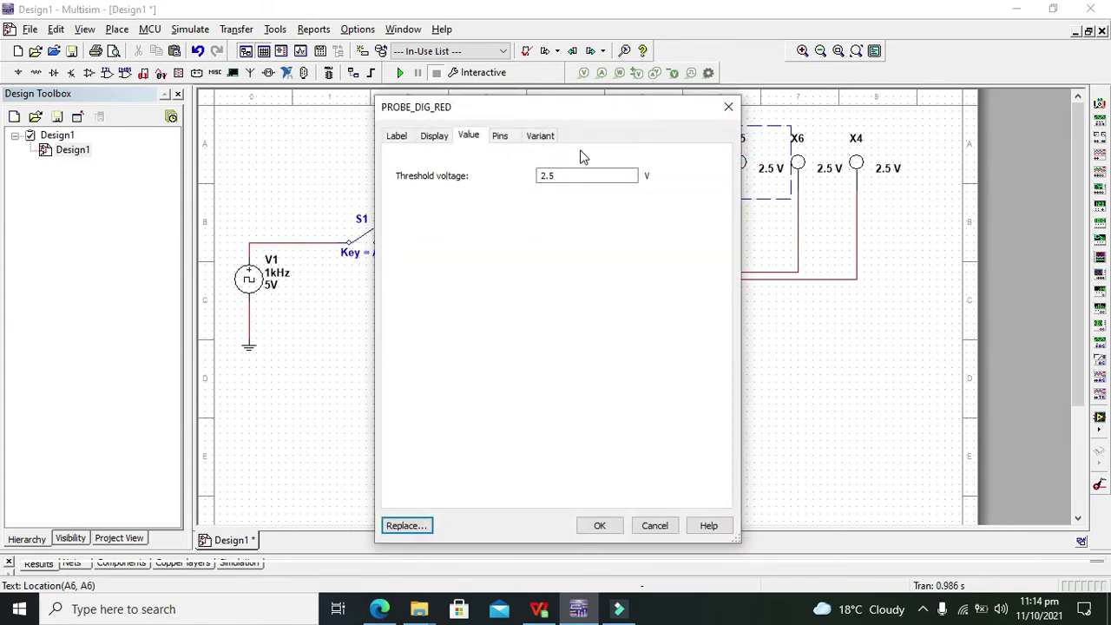
click(398, 139)
click(429, 181)
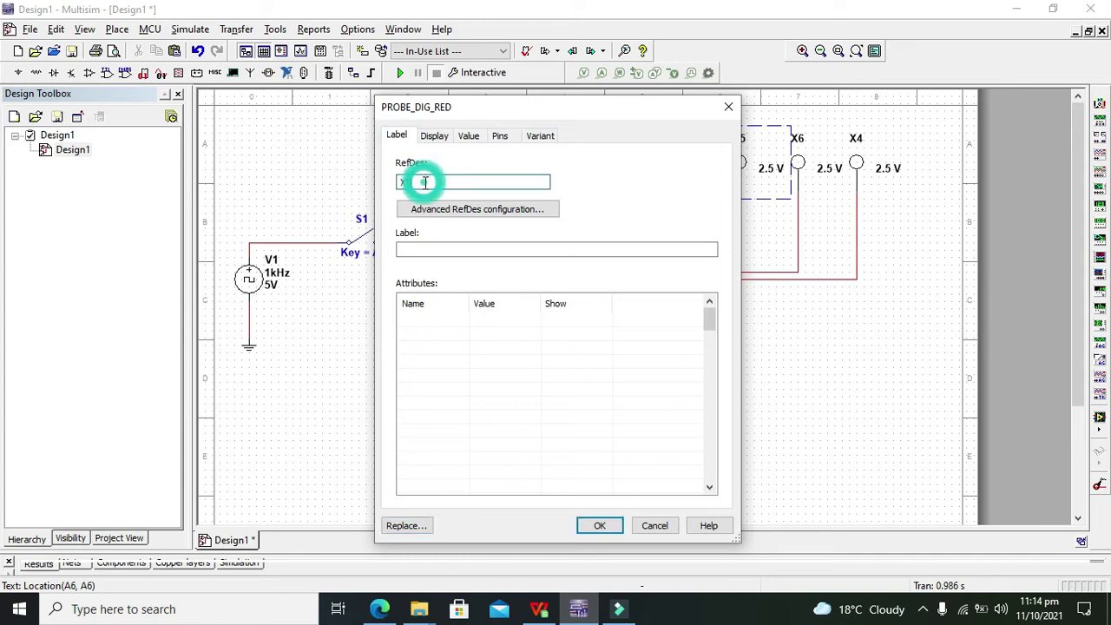
key(BackSpace)
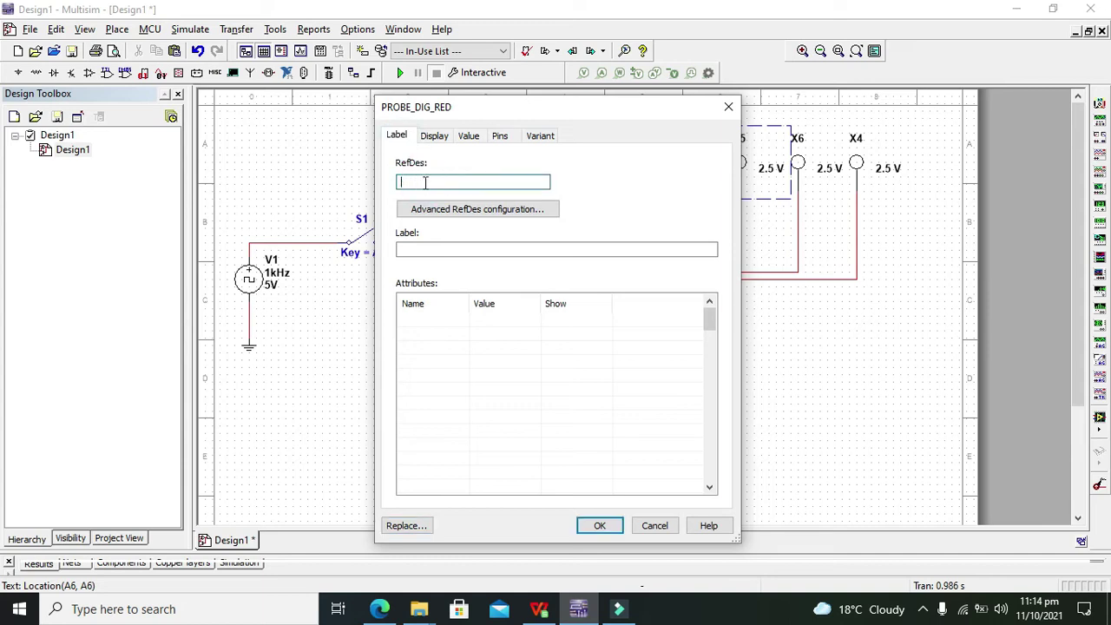
text(4)
key(Return)
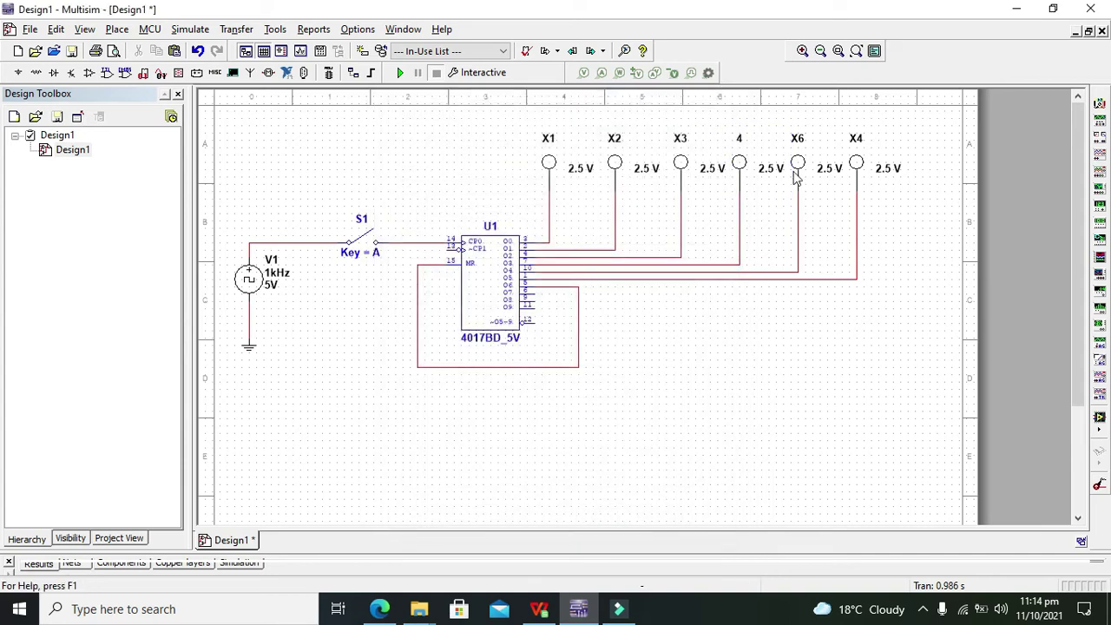
double_click(797, 148)
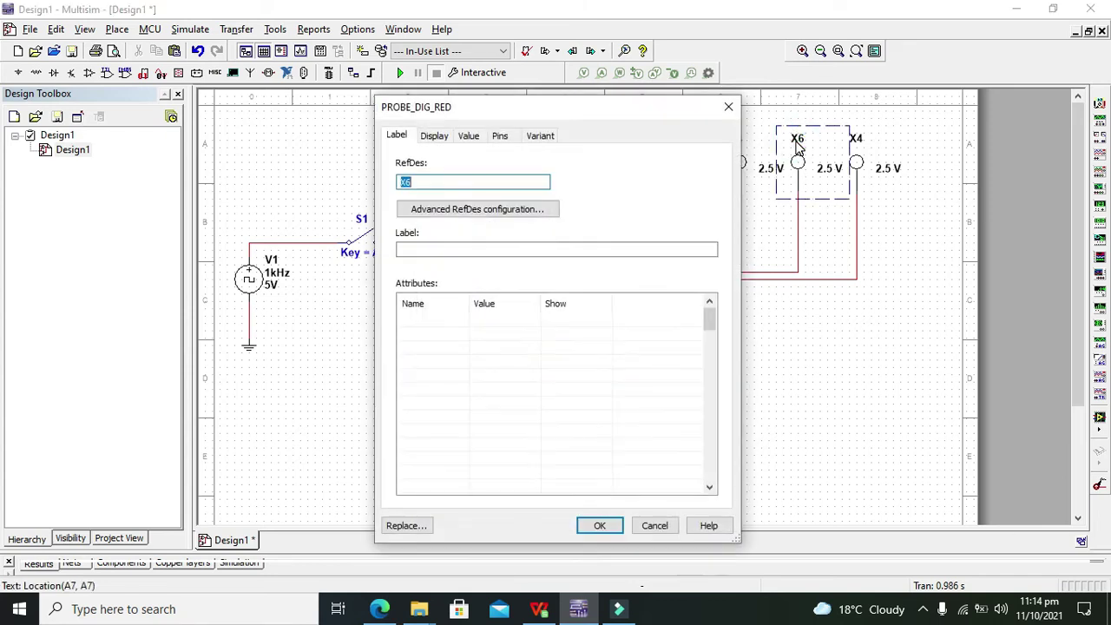
text(5)
key(Return)
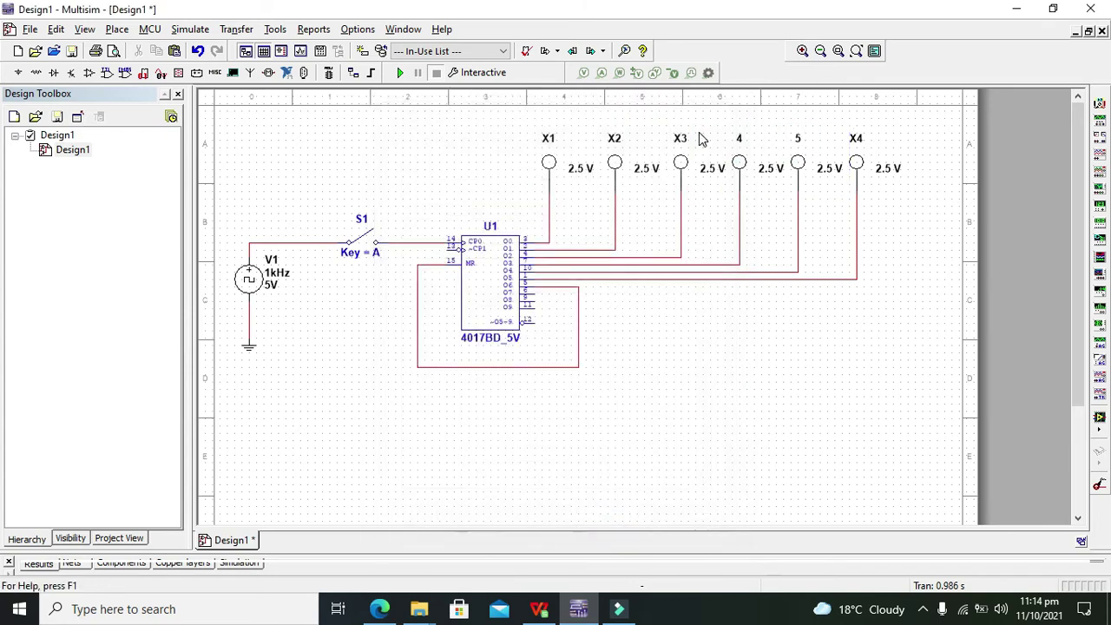
double_click(856, 146)
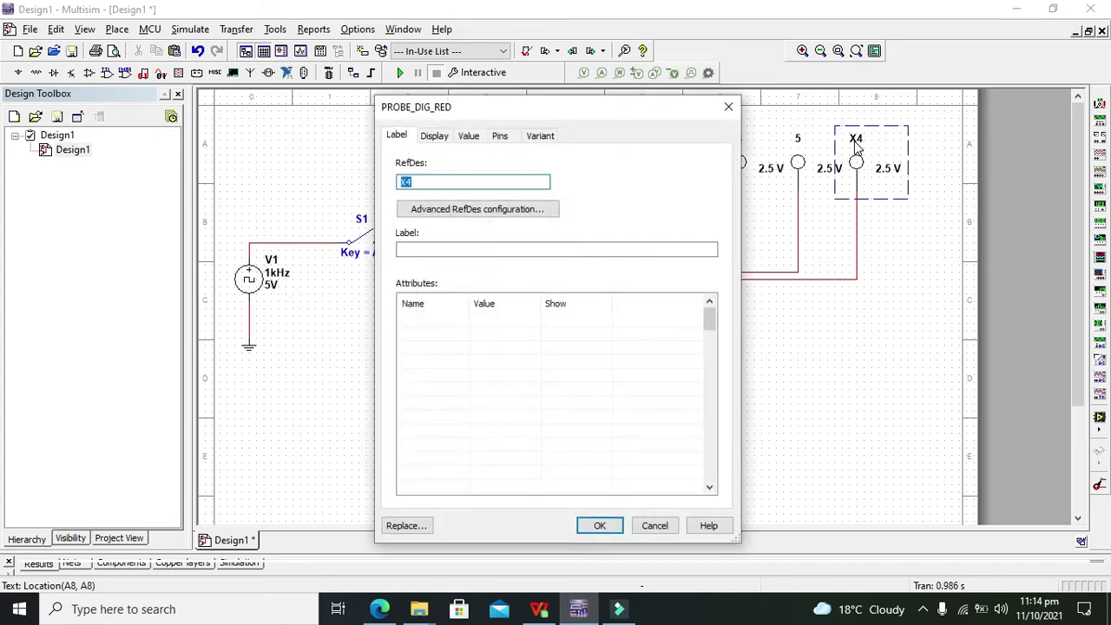
text(6)
key(Return)
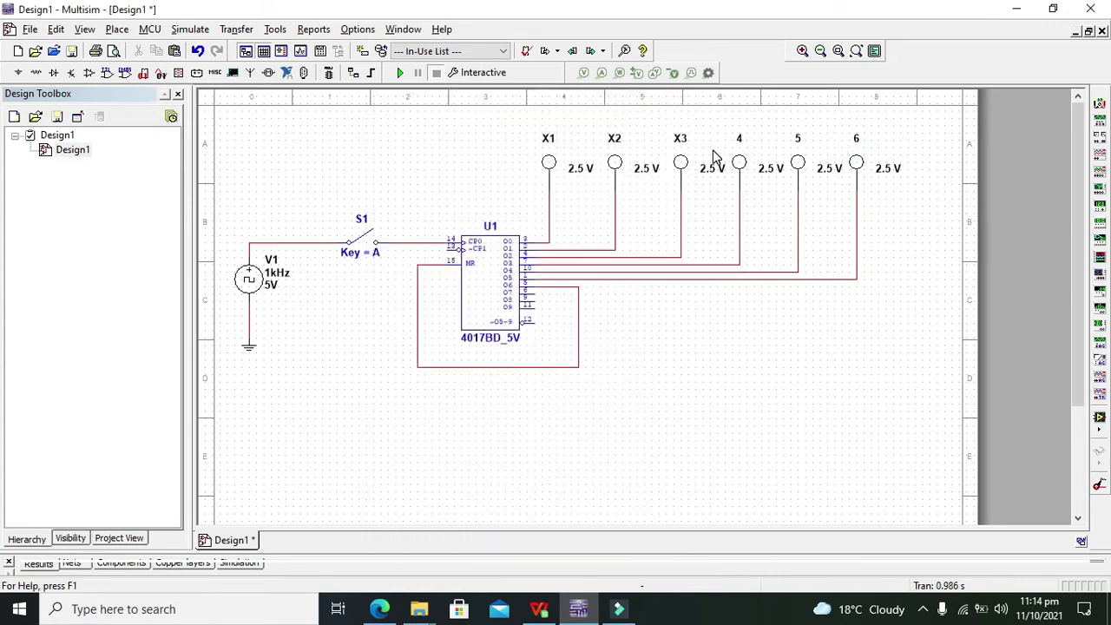
- Relabel probes X3, X2 and X1 as 3, 2 and 1
double_click(678, 142)
text(3)
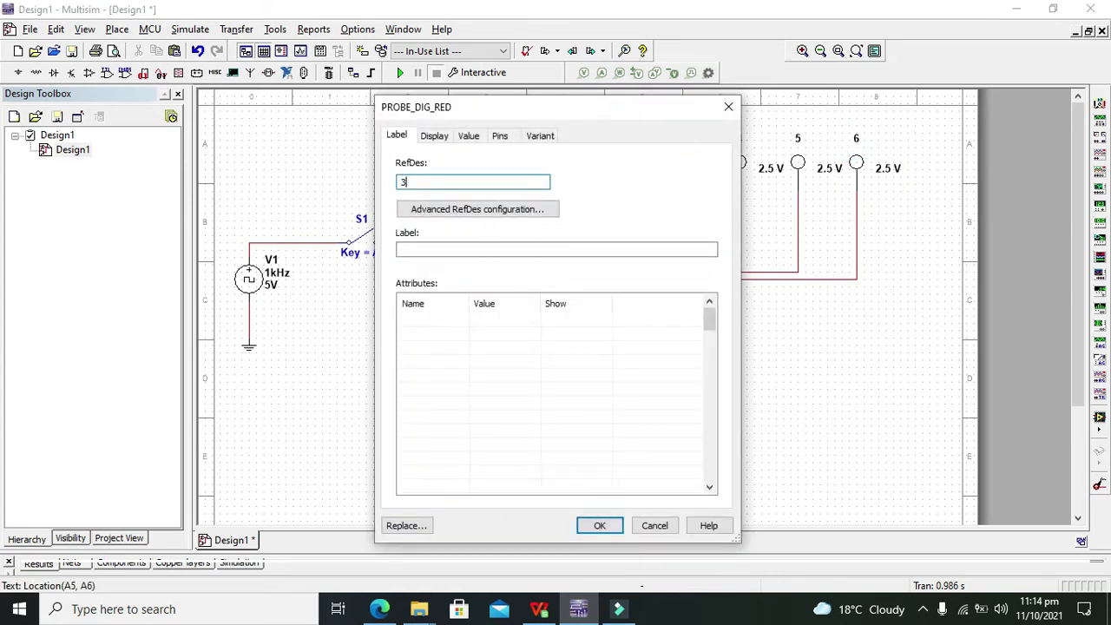
key(Return)
double_click(617, 142)
text(2)
key(Return)
double_click(553, 145)
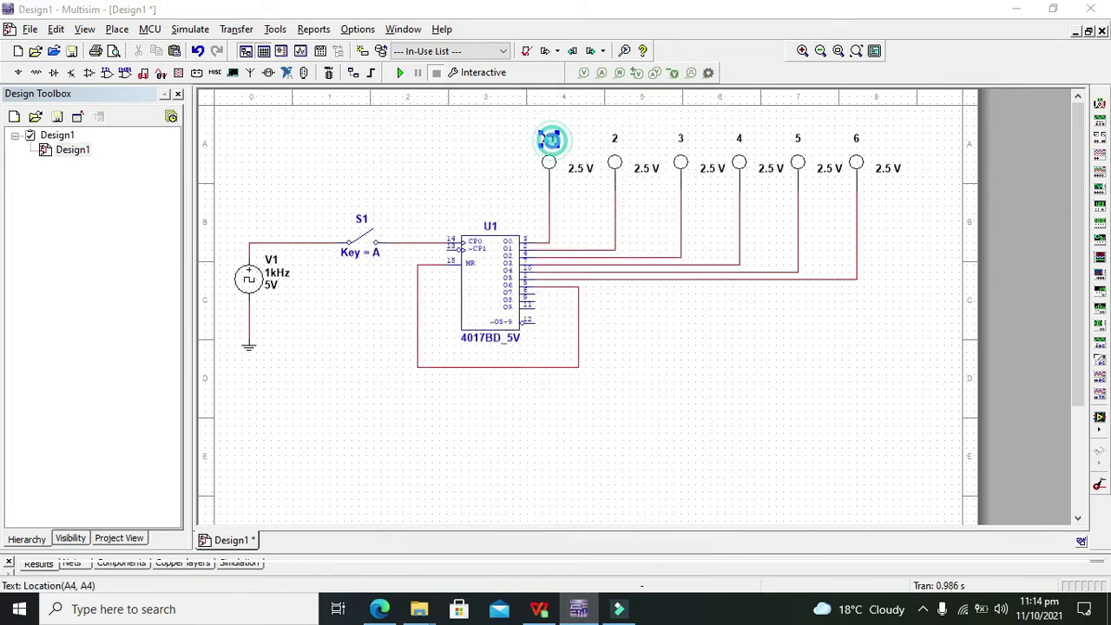
text(1)
key(Return)
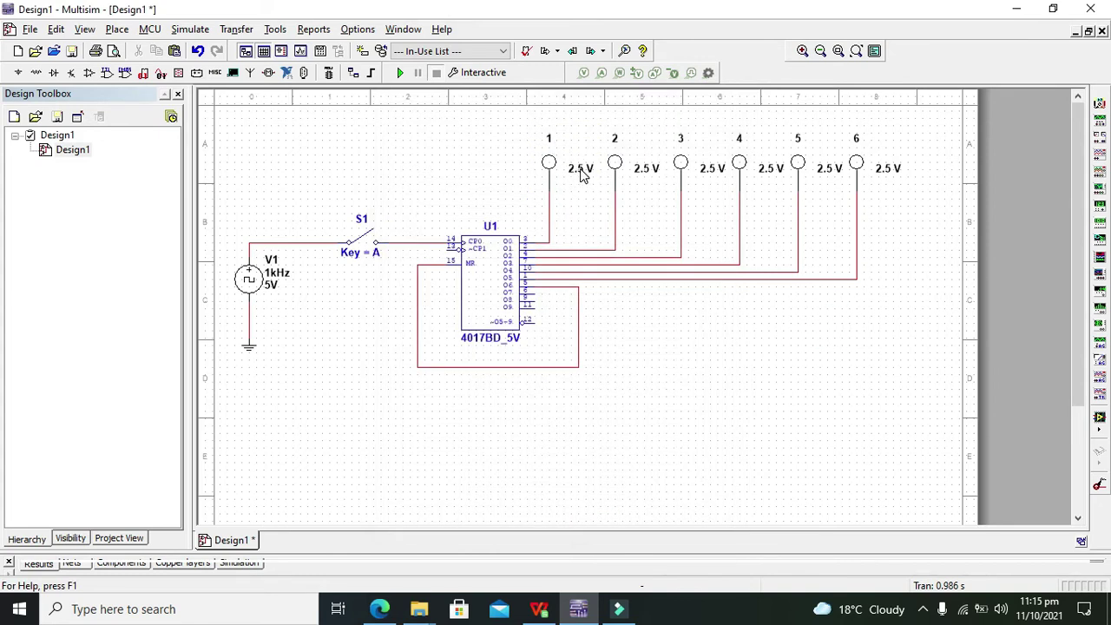
- Drag the 2.5 V labels of probes 1–5 down beneath each probe, then deselect
drag(583, 175, 589, 209)
drag(647, 168, 656, 213)
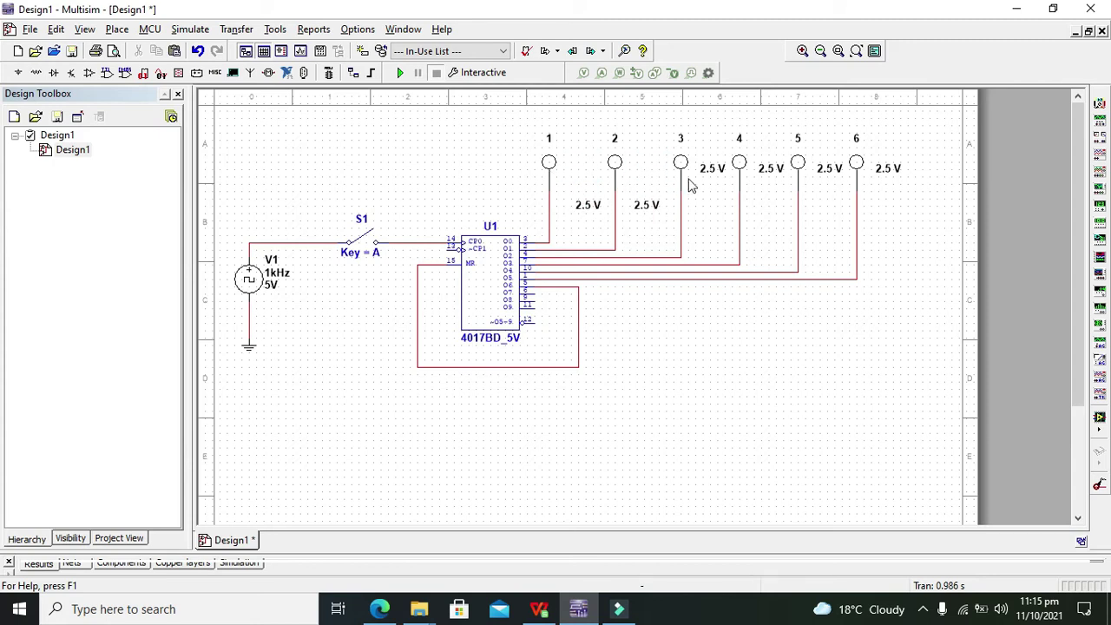
drag(712, 168, 712, 205)
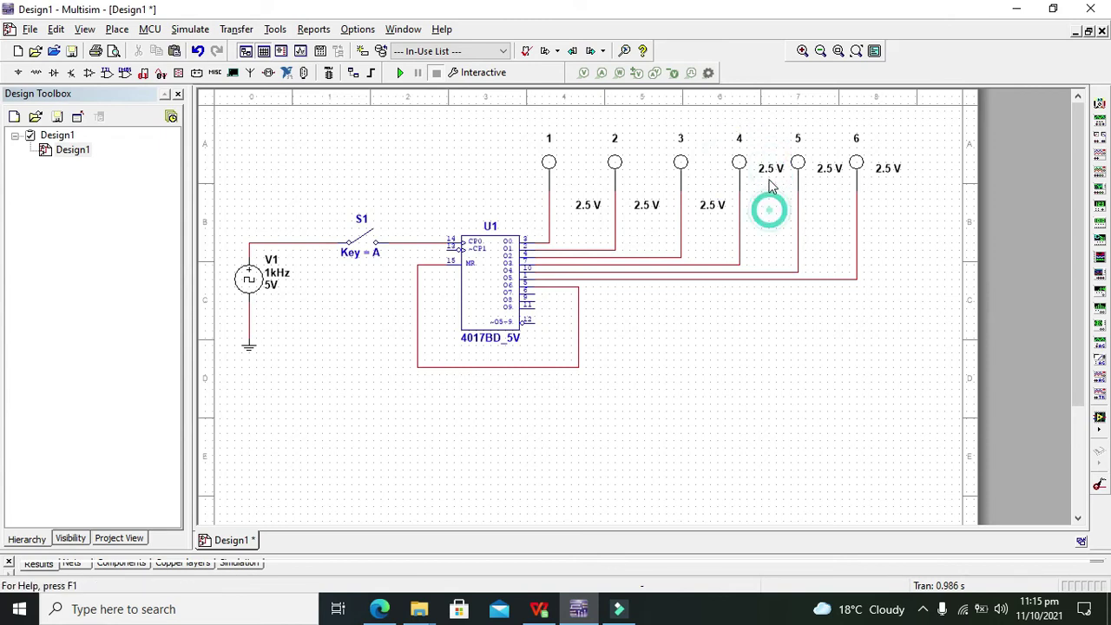
drag(771, 169, 769, 211)
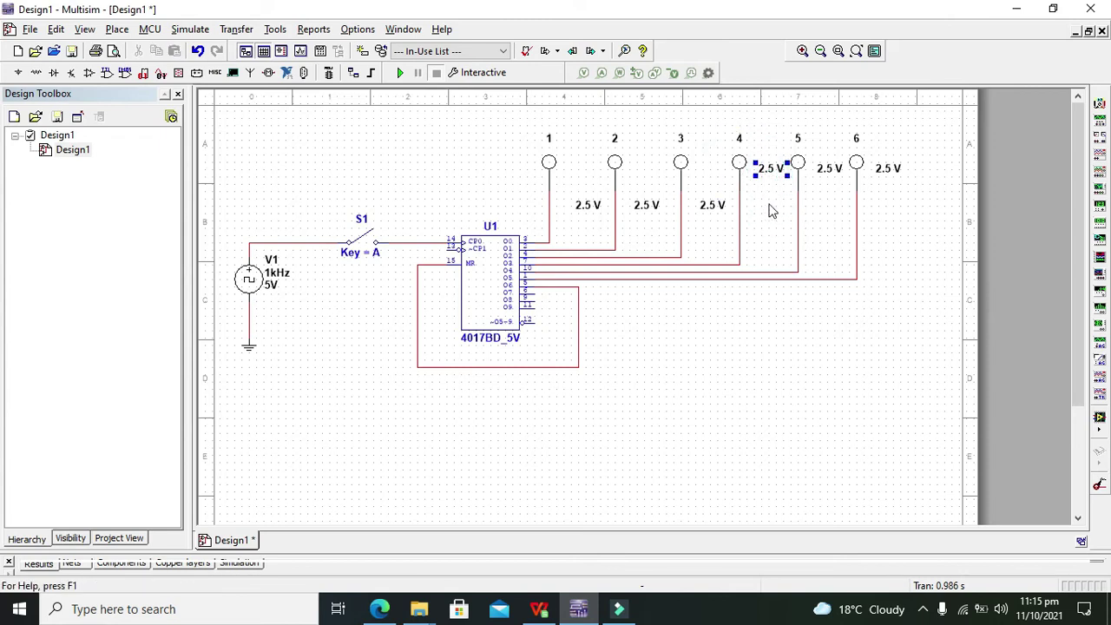
drag(830, 168, 832, 206)
click(875, 214)
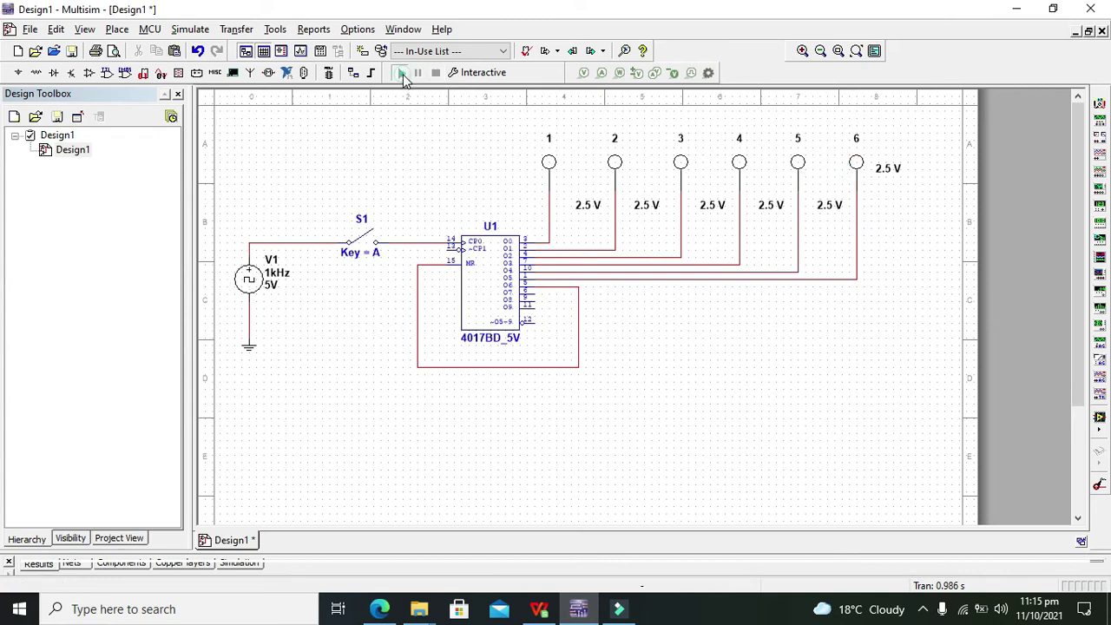
- Run the simulation and toggle switch S1 to start and halt the counter
click(400, 73)
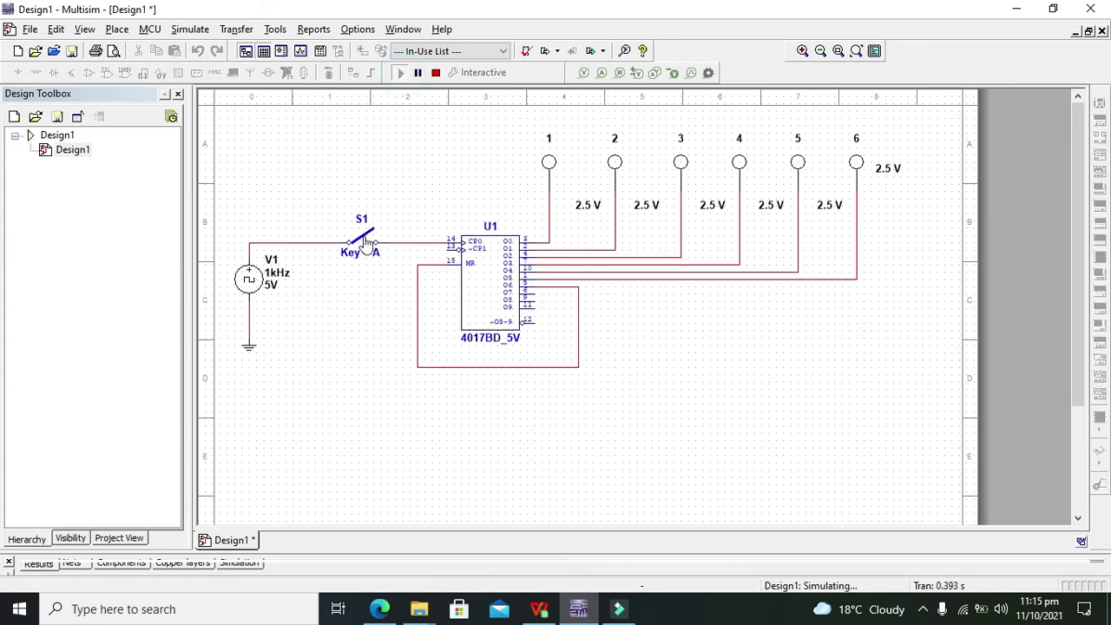
click(369, 245)
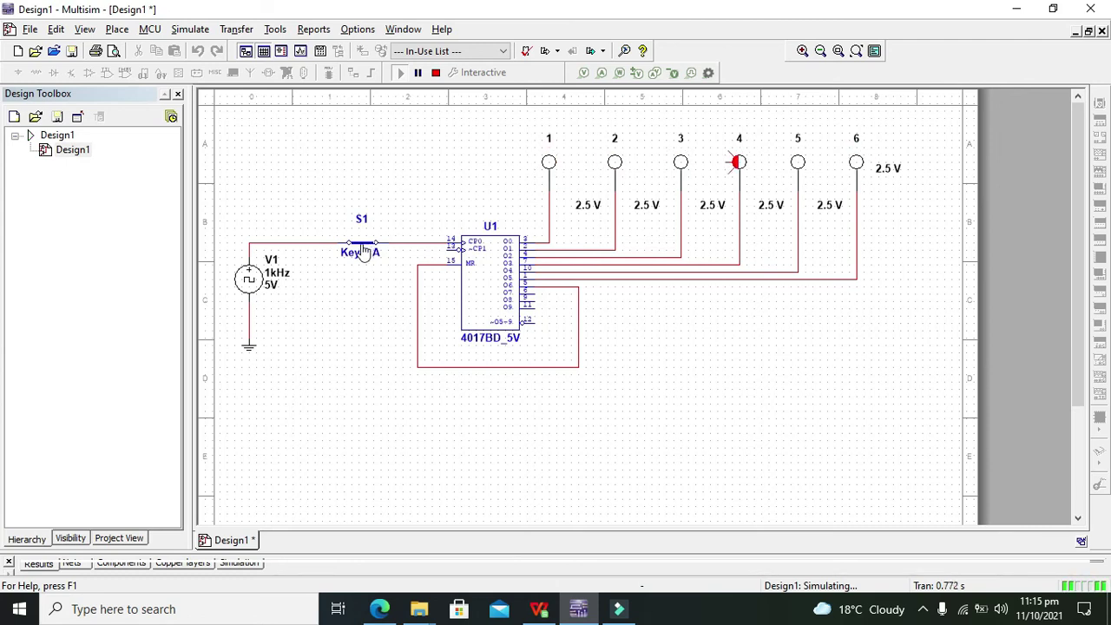
click(365, 250)
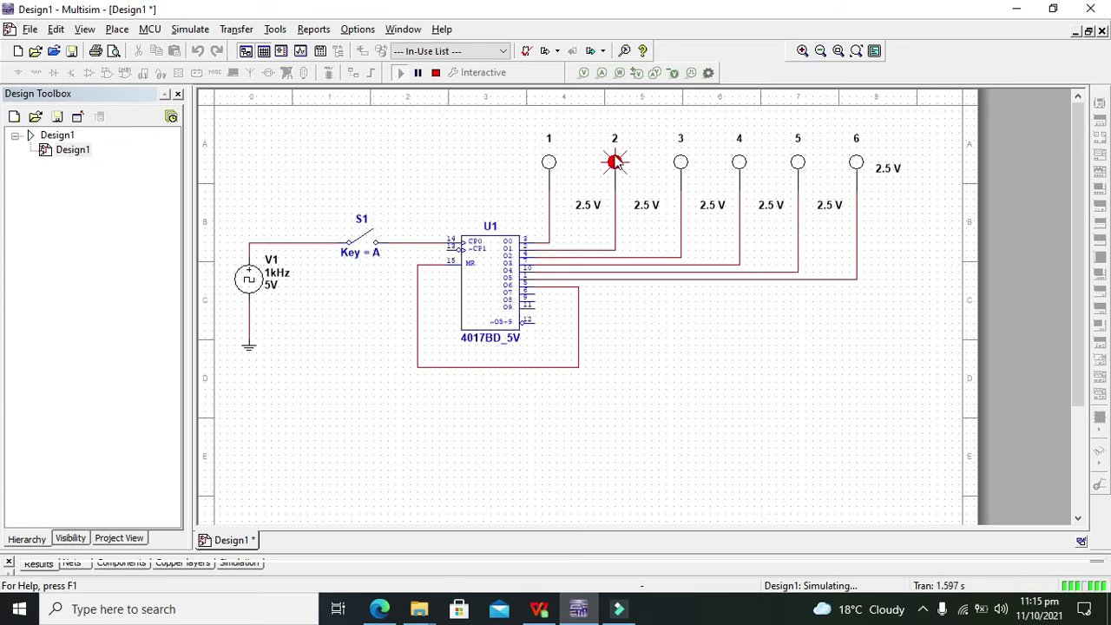
click(371, 247)
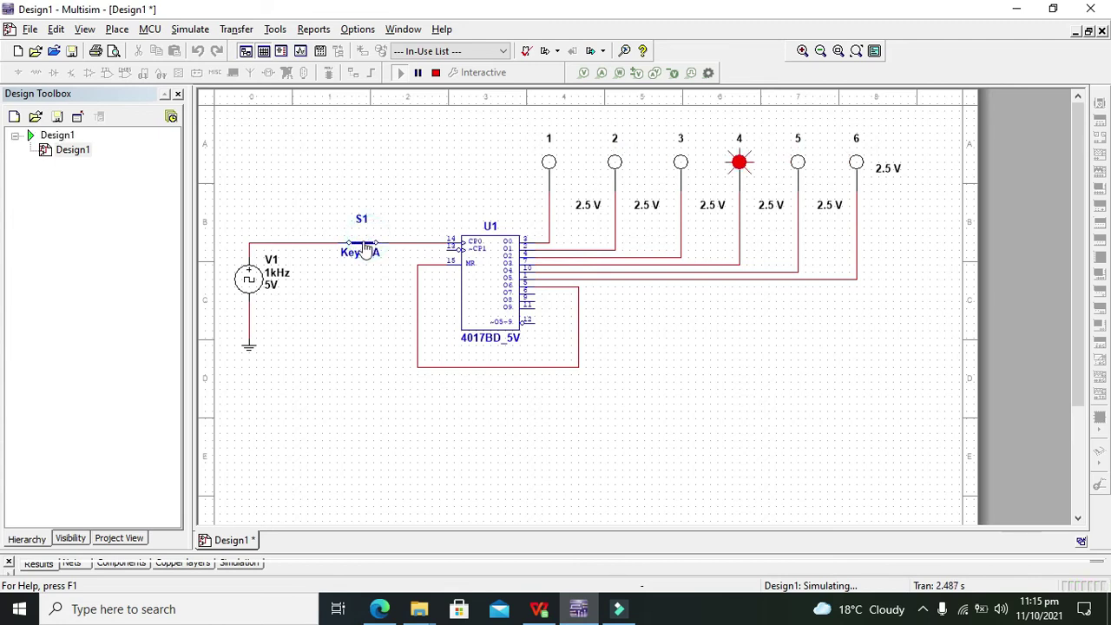
click(366, 249)
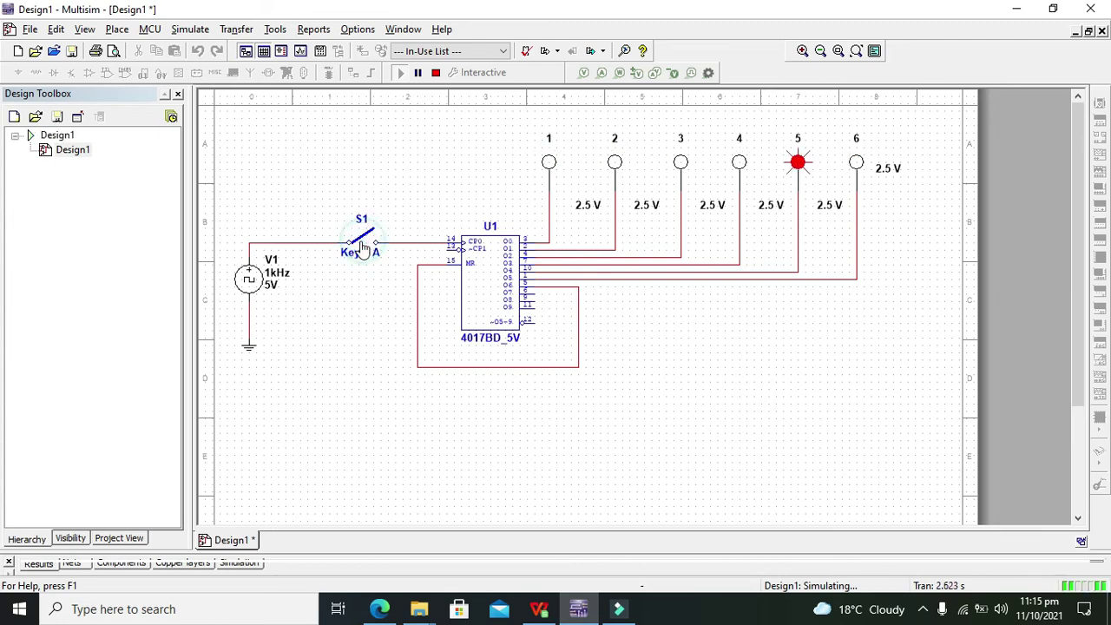
click(363, 247)
click(367, 249)
- Keep rolling with S1, holding the count on probe 3 and other numbers
click(367, 250)
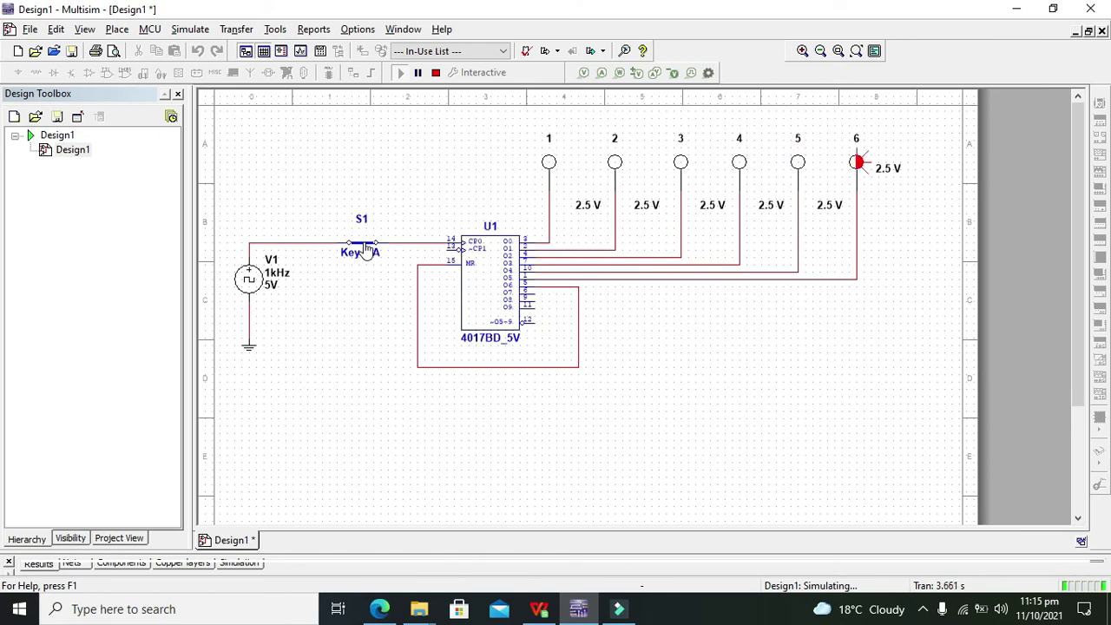
click(368, 250)
click(366, 249)
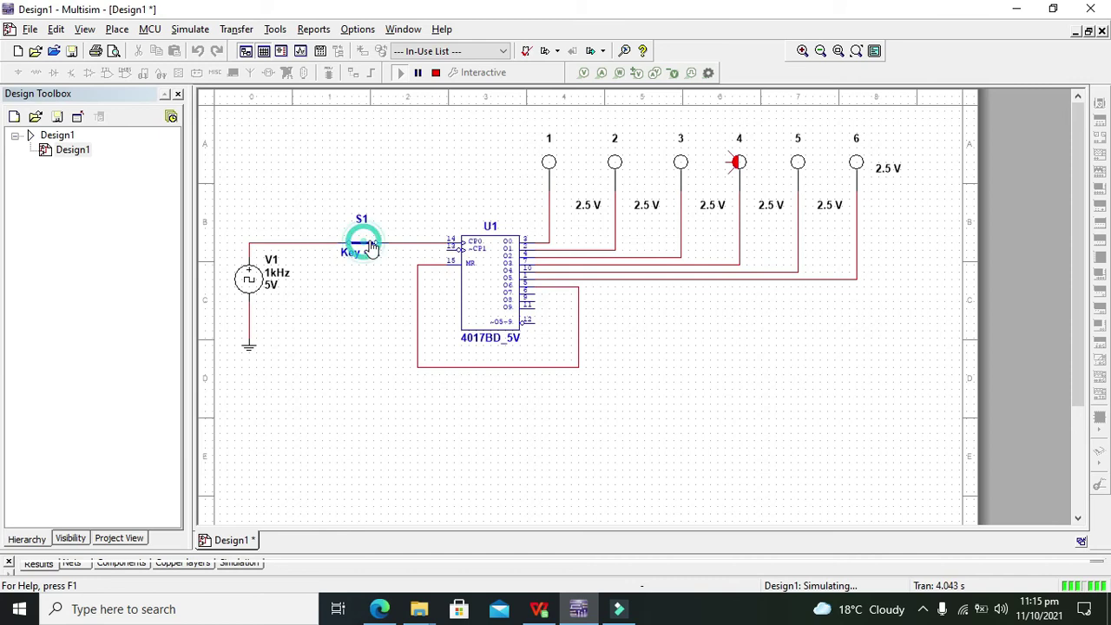
click(366, 249)
click(364, 250)
click(363, 251)
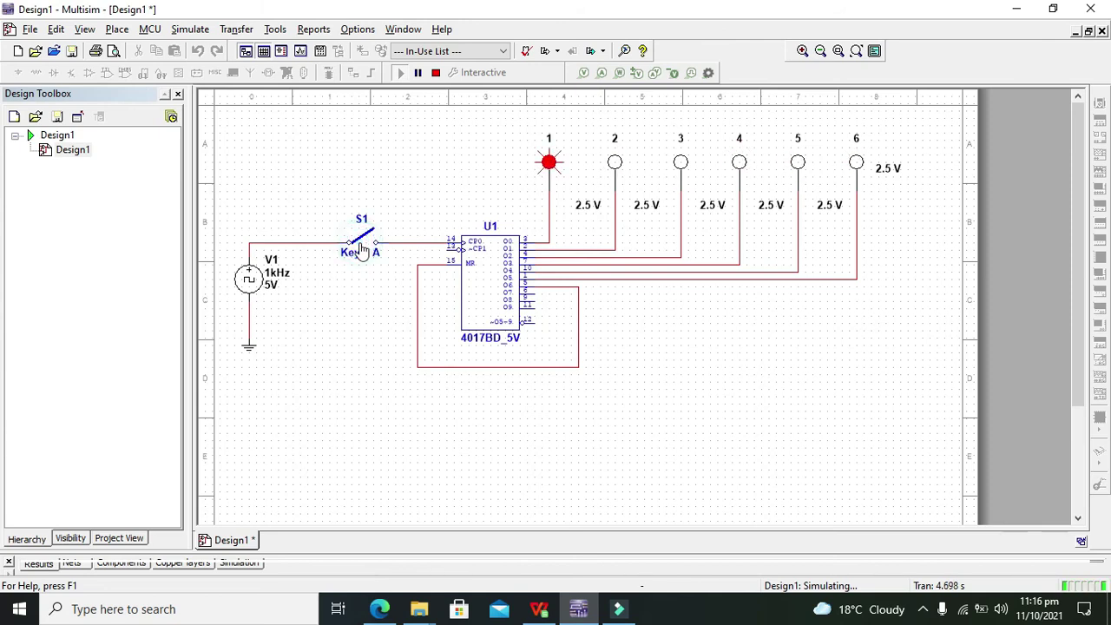
- Toggle S1 repeatedly until the count stops with probe 6 lit
click(363, 250)
click(363, 250)
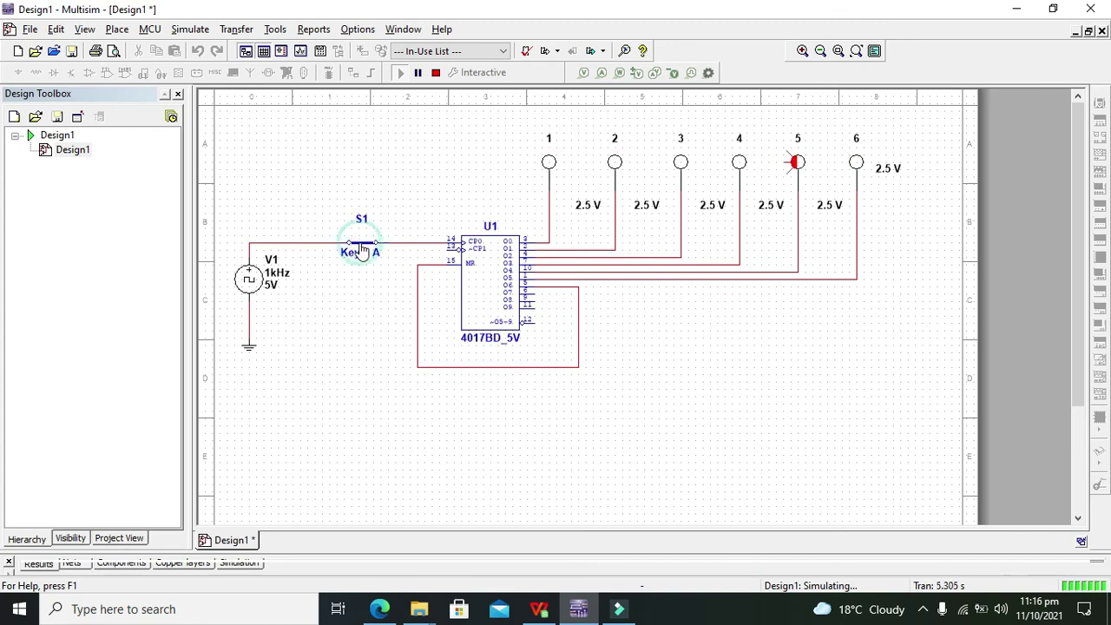
click(363, 250)
click(363, 250)
click(363, 250)
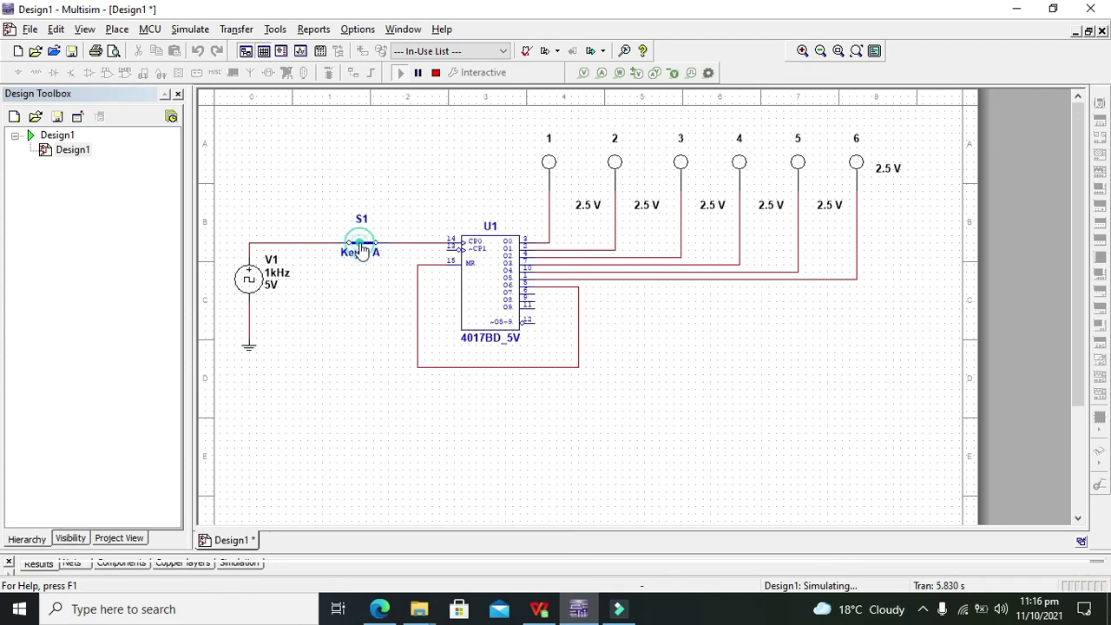
click(363, 250)
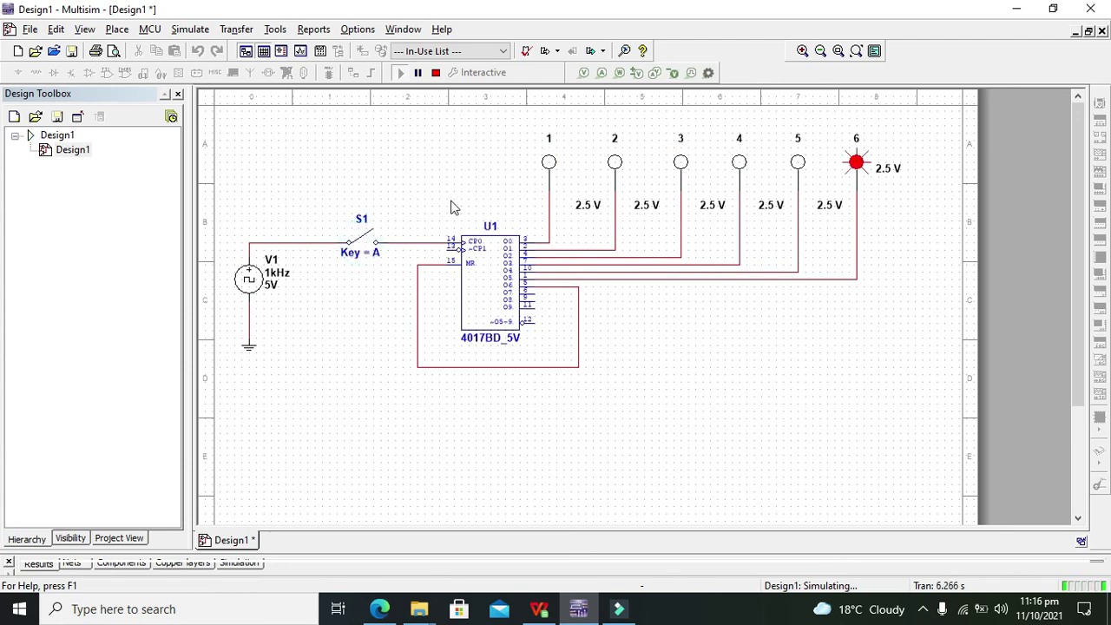